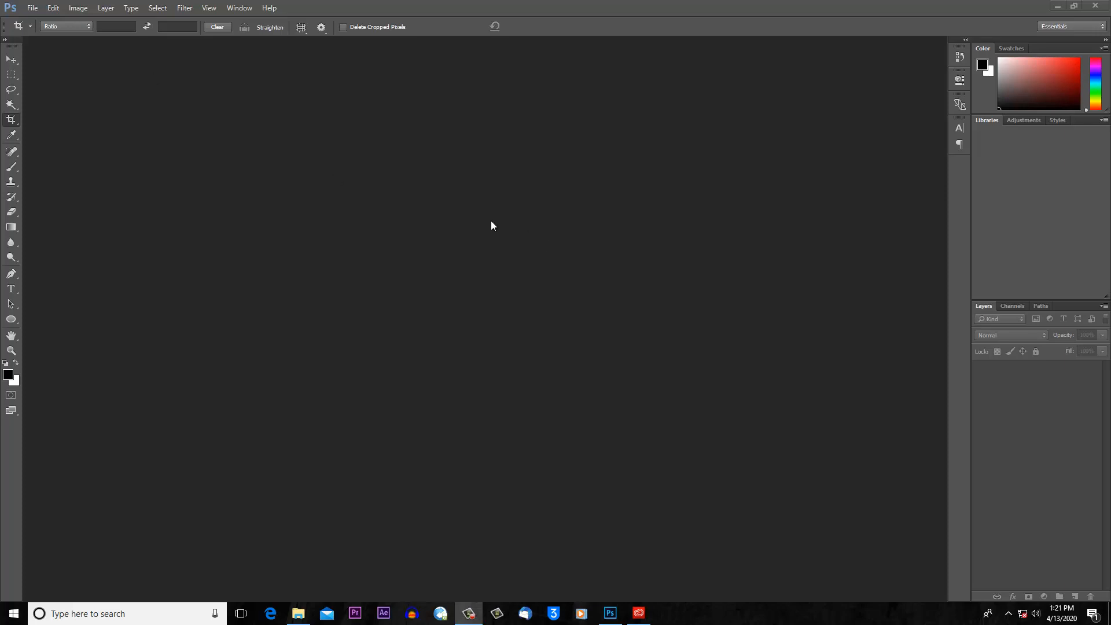
# - Open the photo black-canon-dslr-camera-3322302 from the Pexels folder and activate the Crop tool
pyautogui.doubleClick(490, 285)
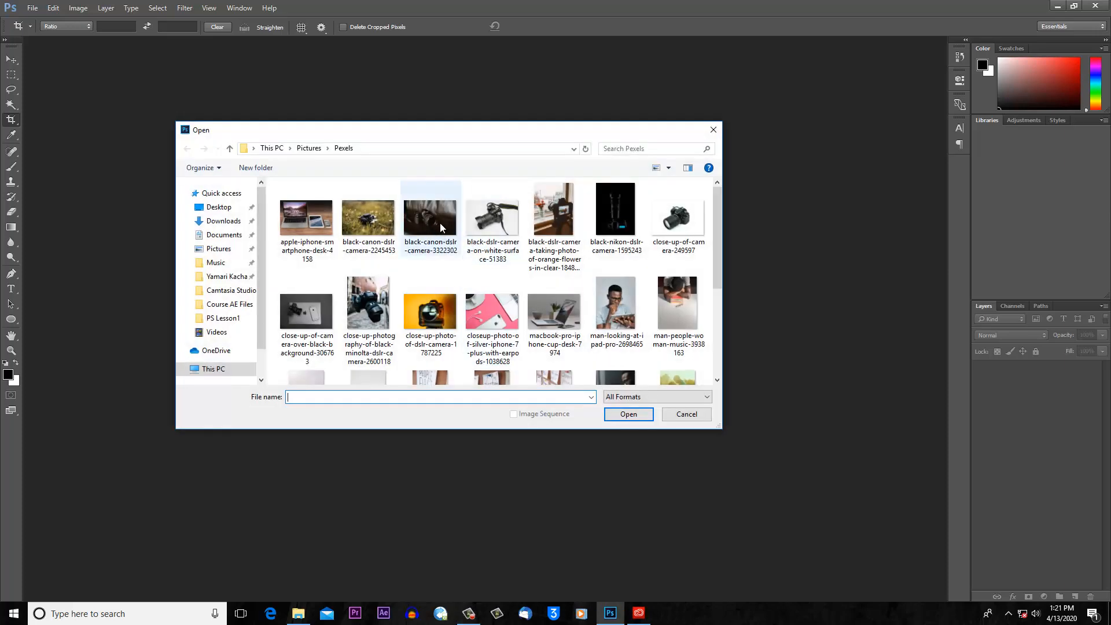
pyautogui.click(429, 225)
pyautogui.click(631, 420)
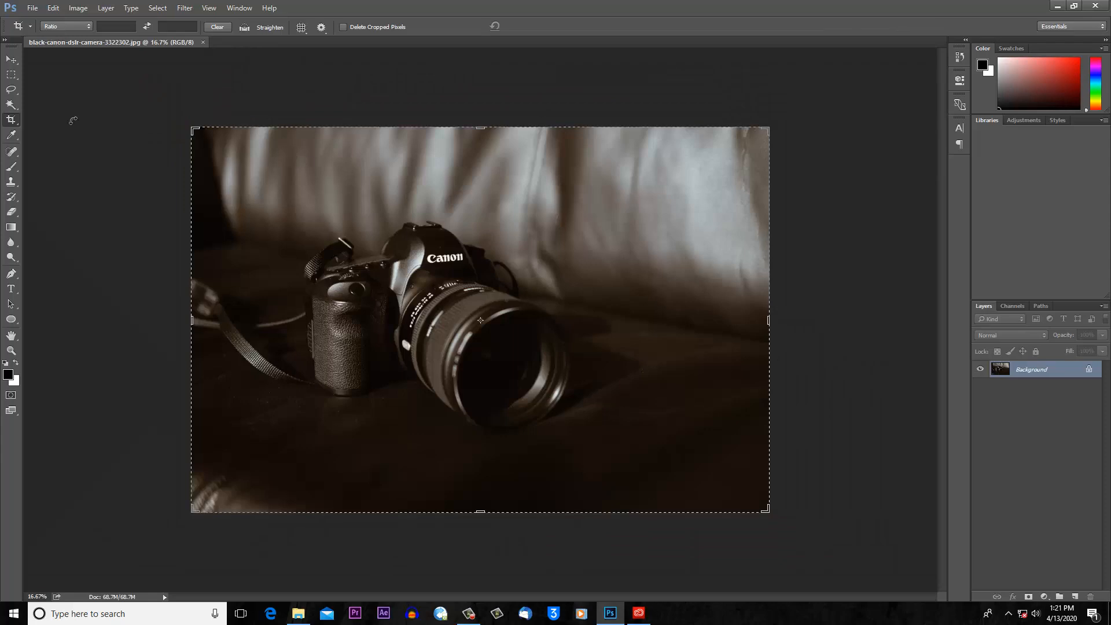
pyautogui.click(12, 60)
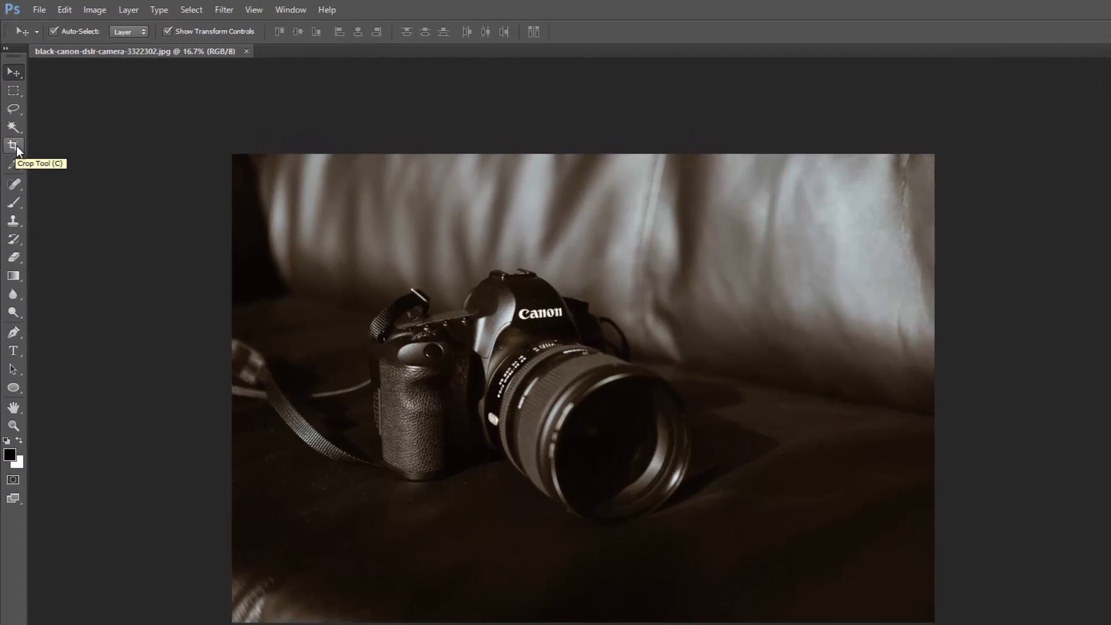
pyautogui.click(17, 147)
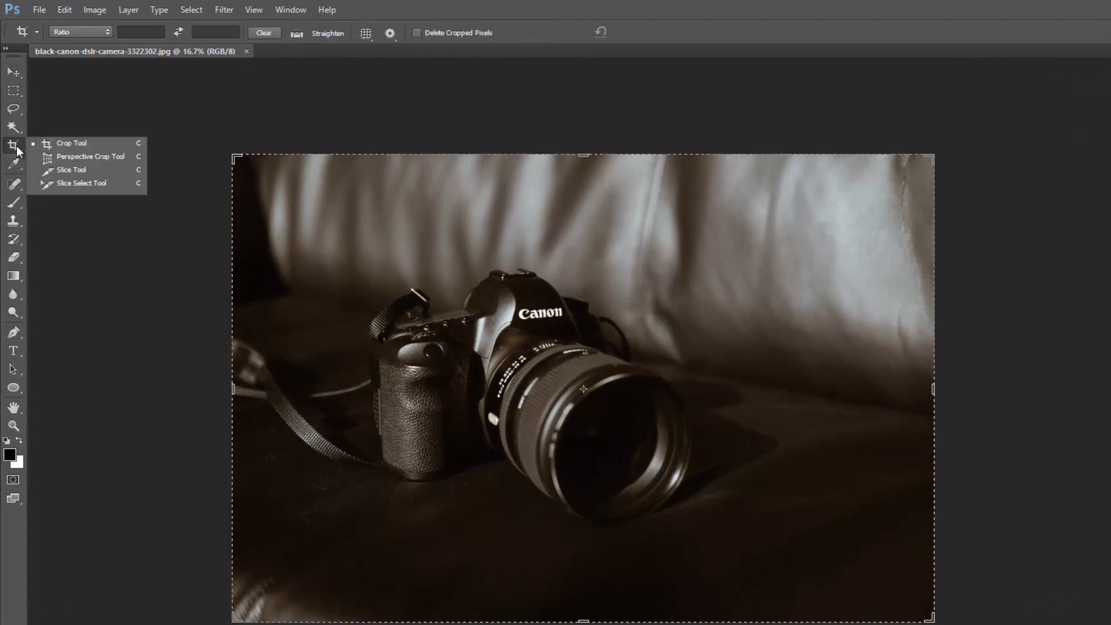
pyautogui.click(71, 143)
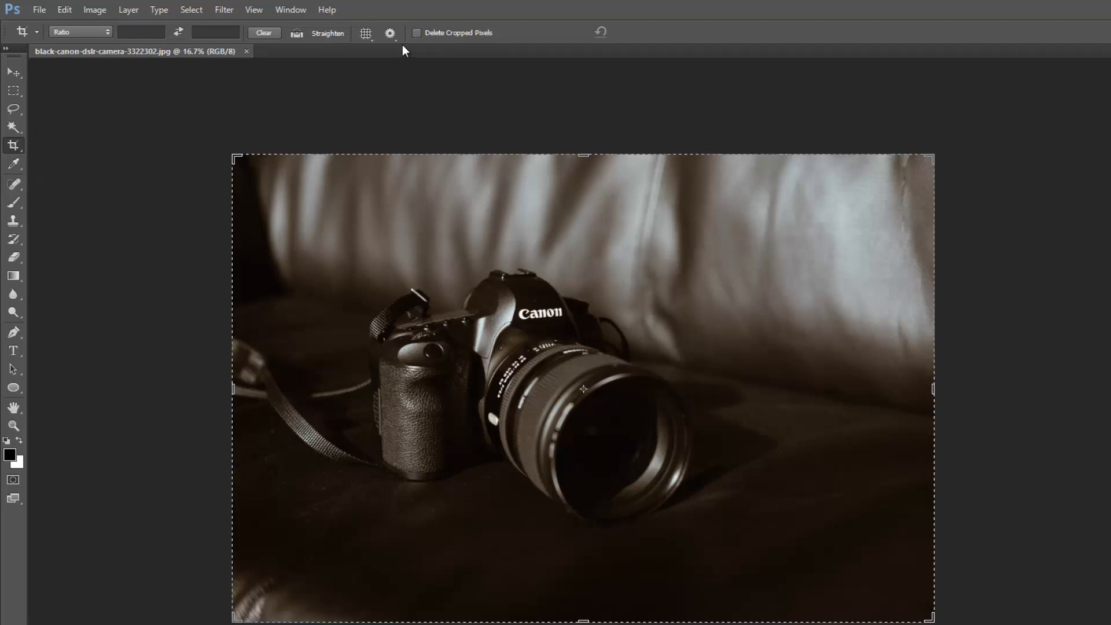
# - Try the crop presets 4 x 5 in 300 ppi, 8.5 x 11 in 300 ppi and 1366 x 768 px 135 ppi
pyautogui.click(81, 32)
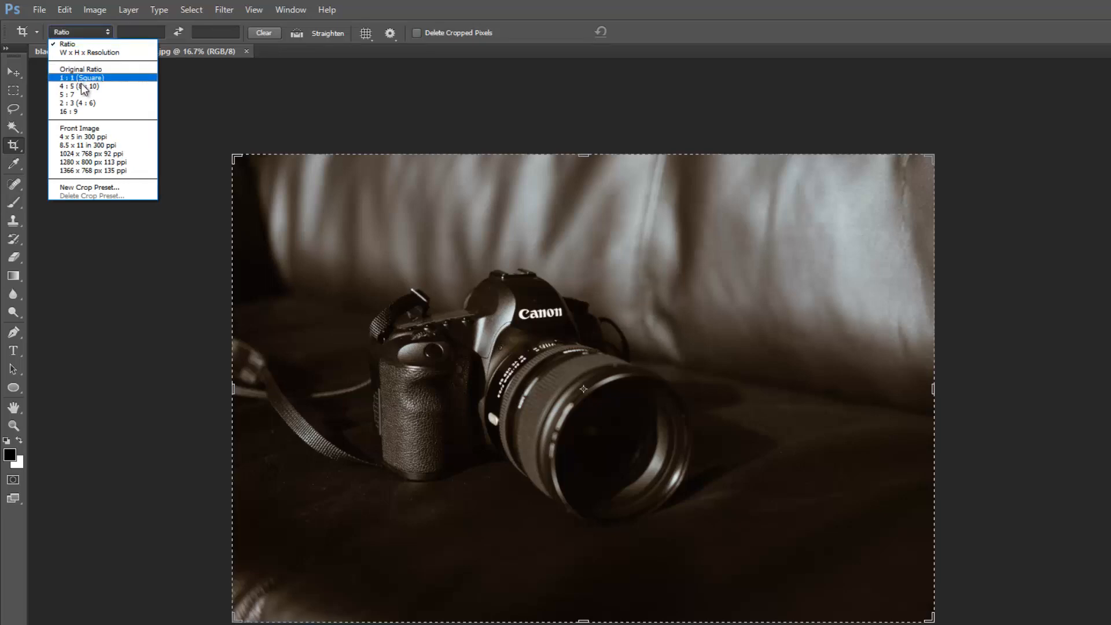
pyautogui.click(72, 138)
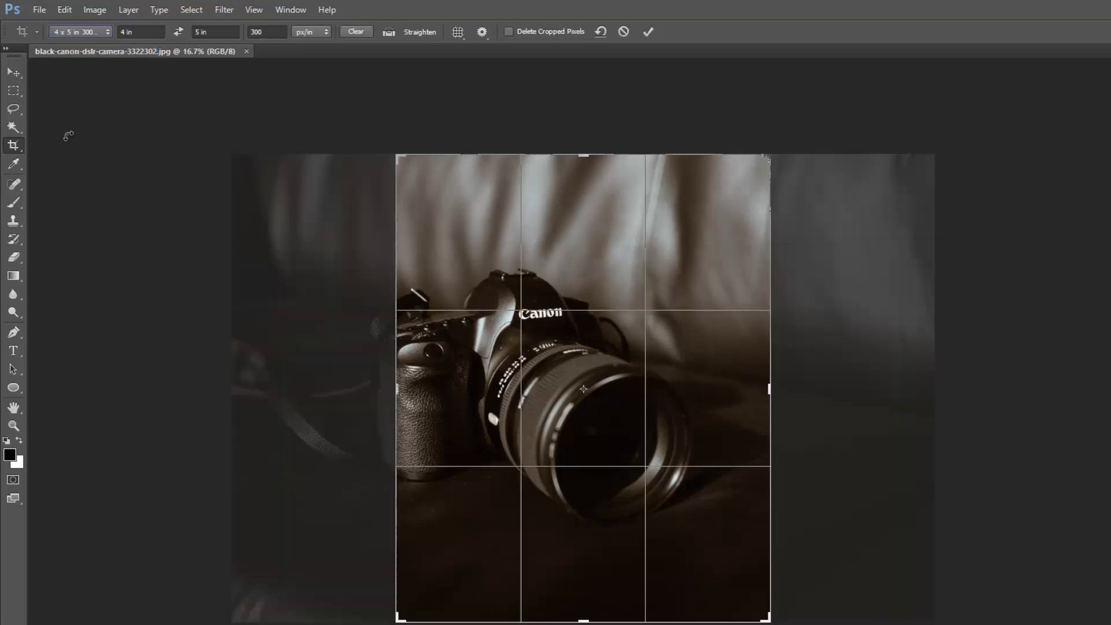
pyautogui.click(82, 30)
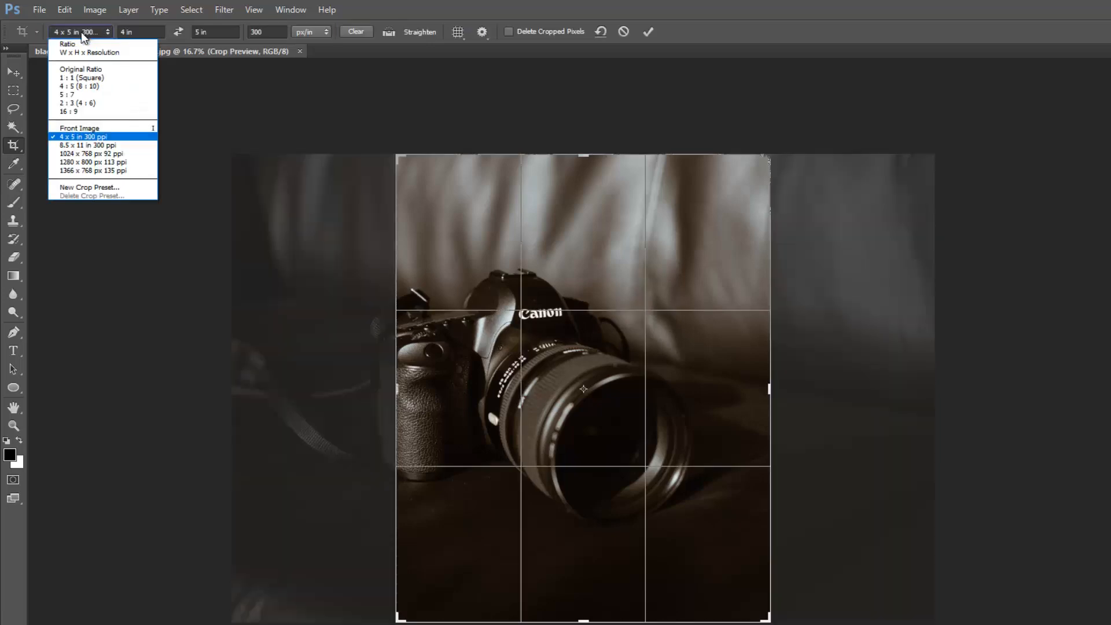
pyautogui.click(84, 147)
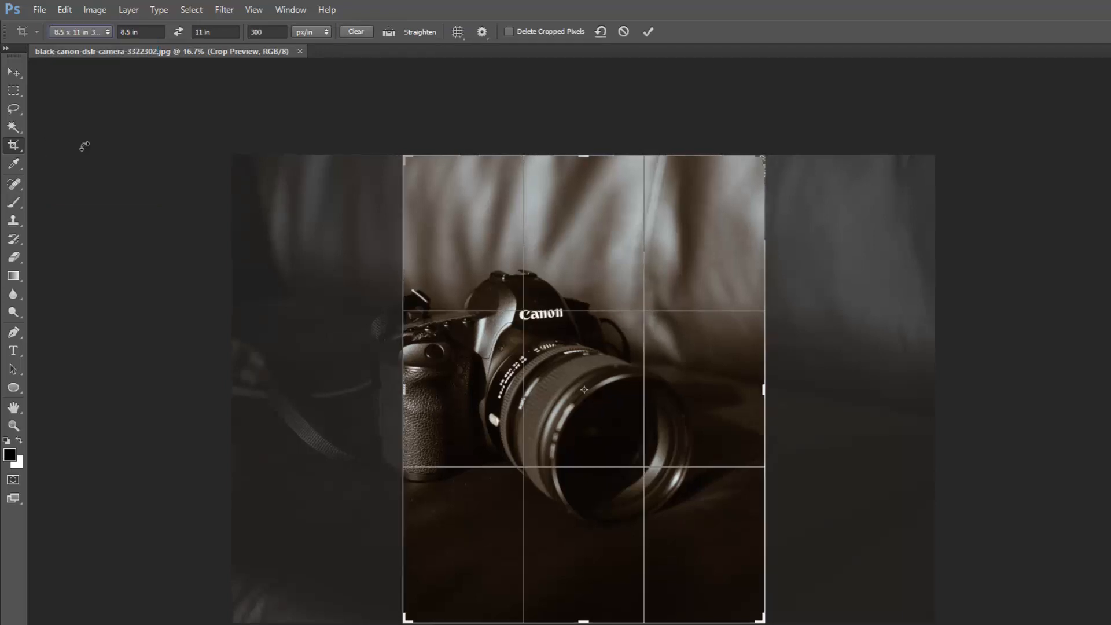
pyautogui.click(86, 32)
pyautogui.click(82, 171)
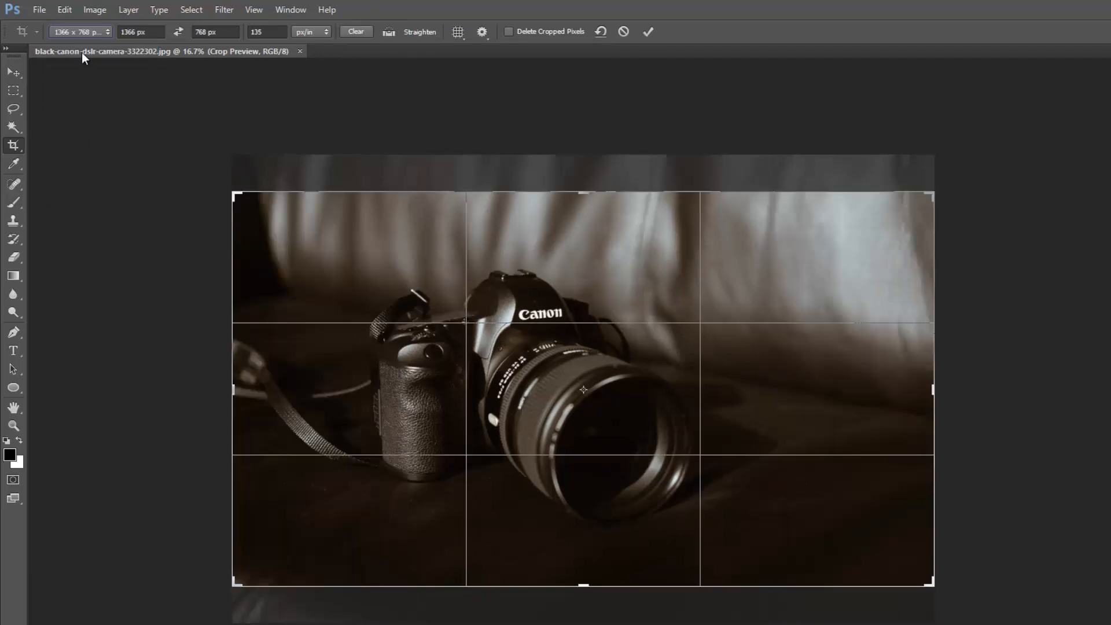
# - Try a custom crop ratio of 500 by 500 on the photo and discard the crop
pyautogui.click(81, 31)
pyautogui.click(74, 46)
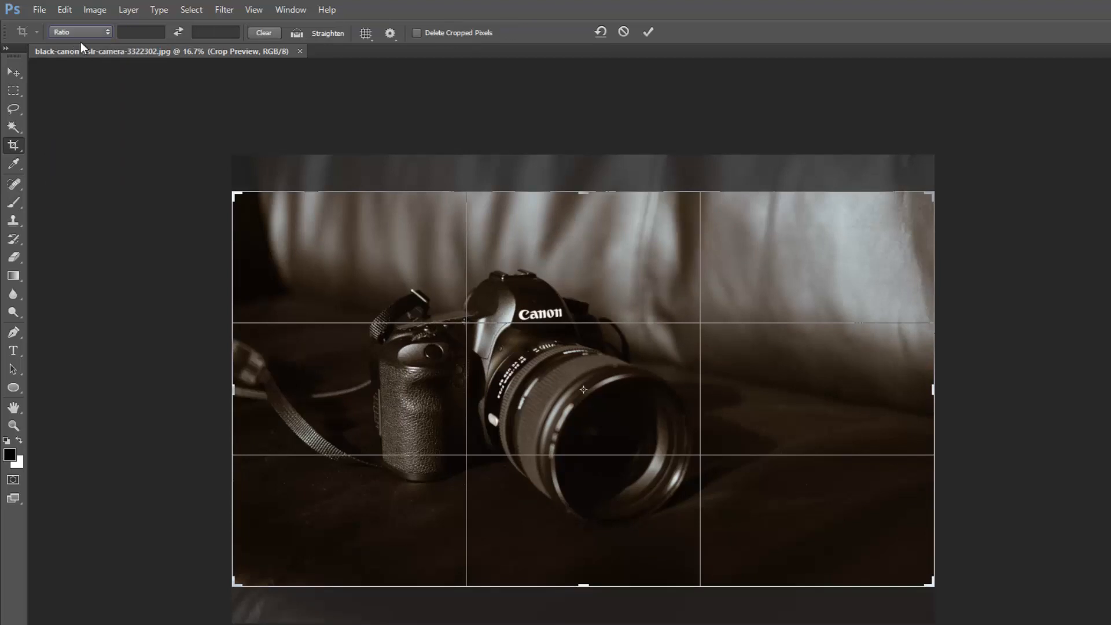
pyautogui.click(155, 32)
pyautogui.write('500')
pyautogui.click(212, 33)
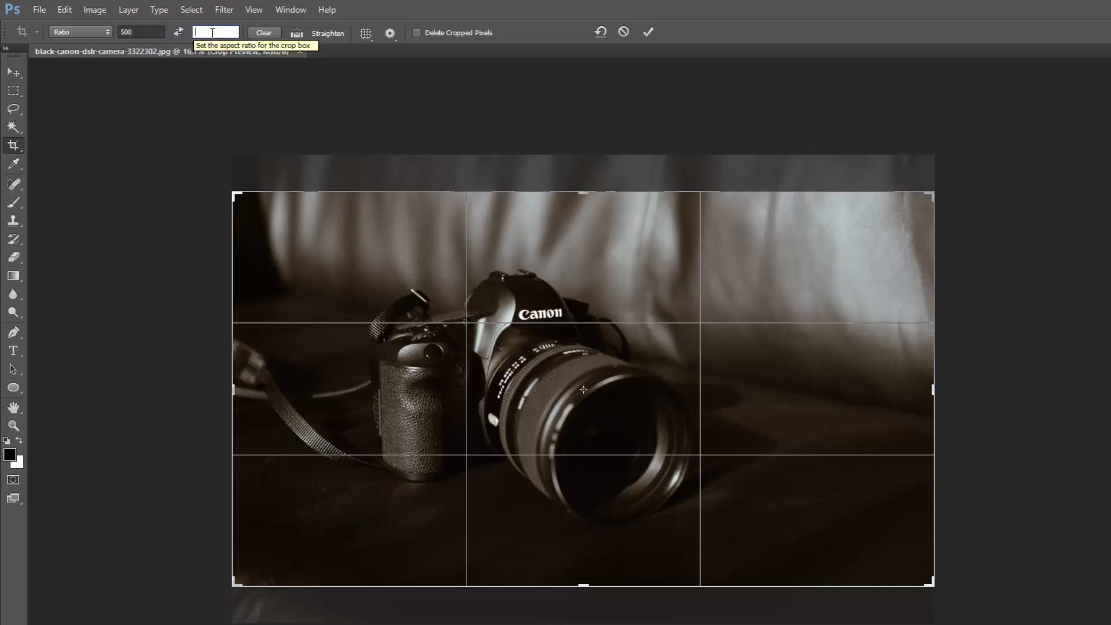
pyautogui.write('500')
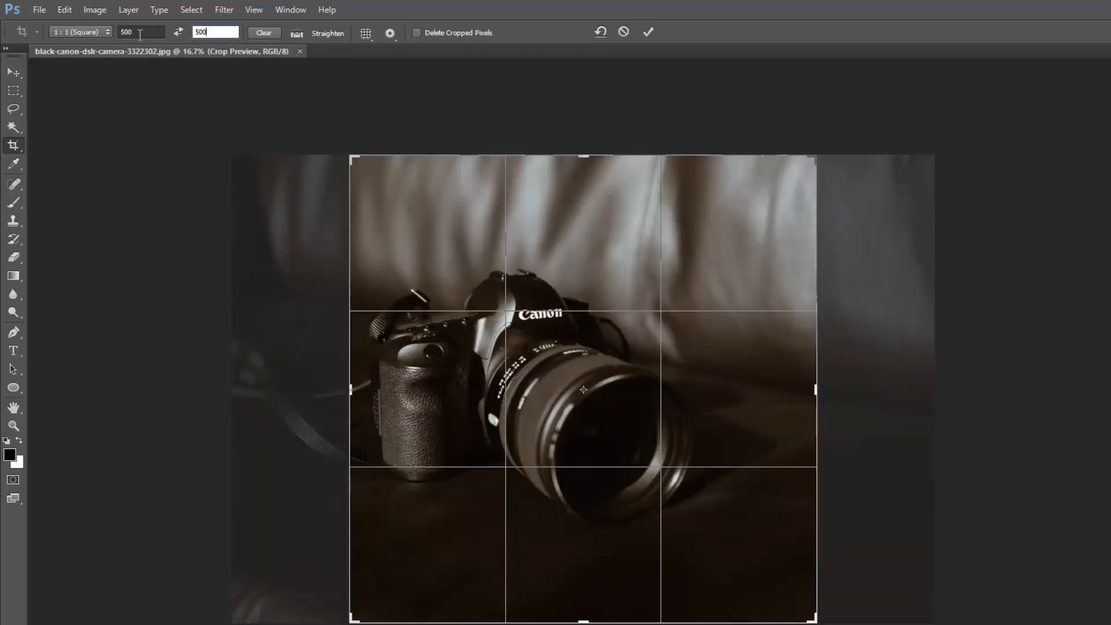
pyautogui.moveTo(595, 275)
pyautogui.mouseDown()
pyautogui.moveTo(552, 270)
pyautogui.moveTo(629, 273)
pyautogui.mouseUp()
pyautogui.click(627, 33)
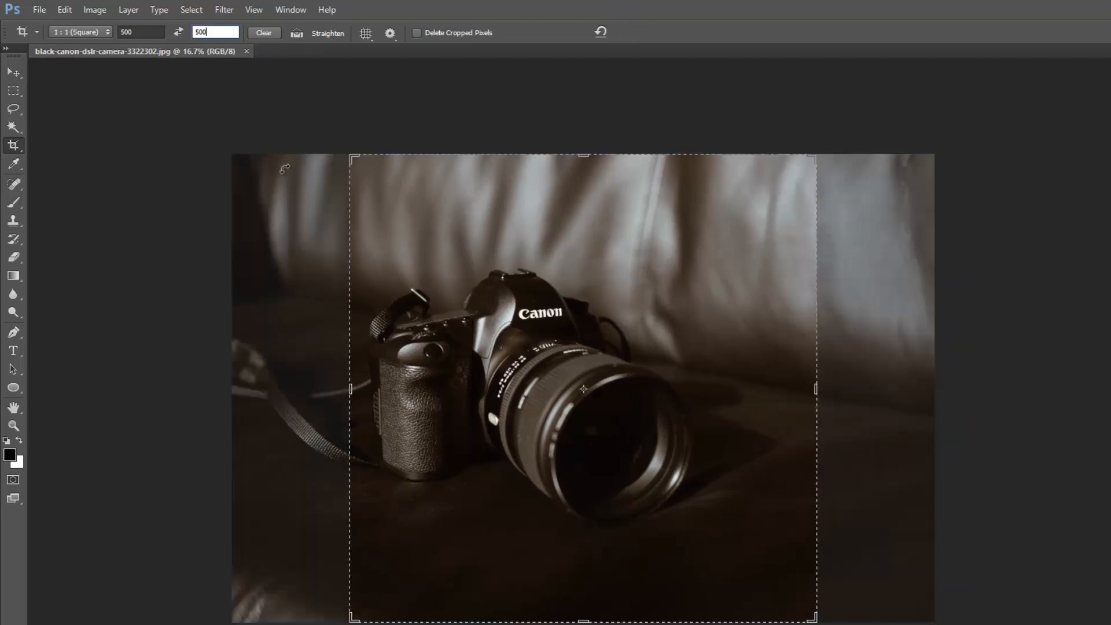
# - Clear the crop ratio values and crop the photo freehand, tightly around the camera body and lens
pyautogui.click(206, 34)
pyautogui.click(263, 33)
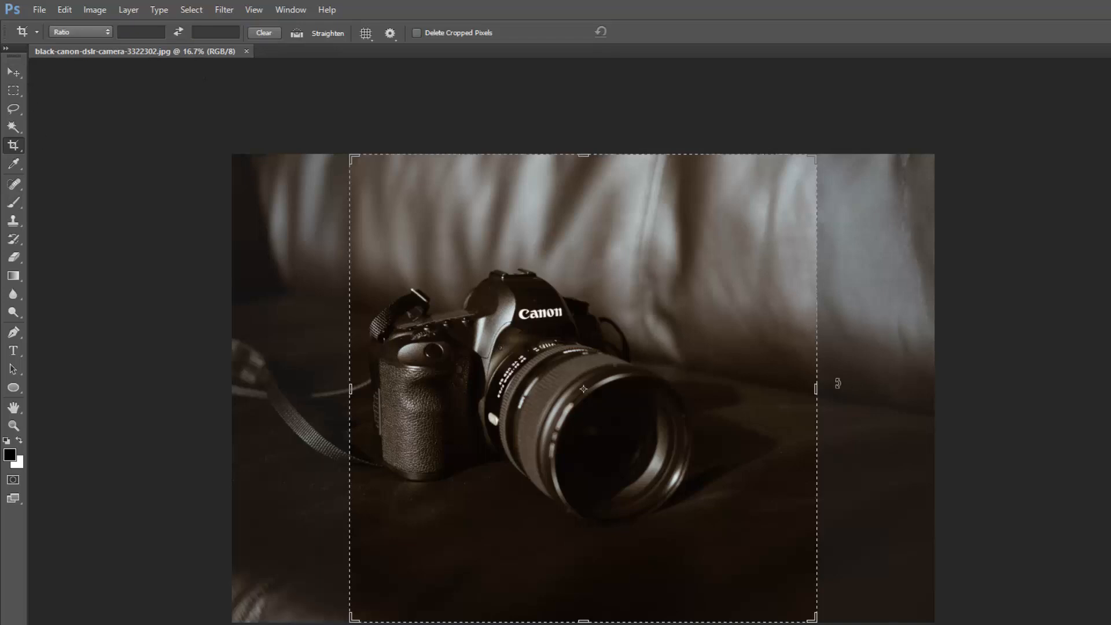
pyautogui.moveTo(815, 386); pyautogui.dragTo(870, 368)
pyautogui.moveTo(289, 374)
pyautogui.mouseDown()
pyautogui.moveTo(238, 380)
pyautogui.moveTo(300, 382)
pyautogui.mouseUp()
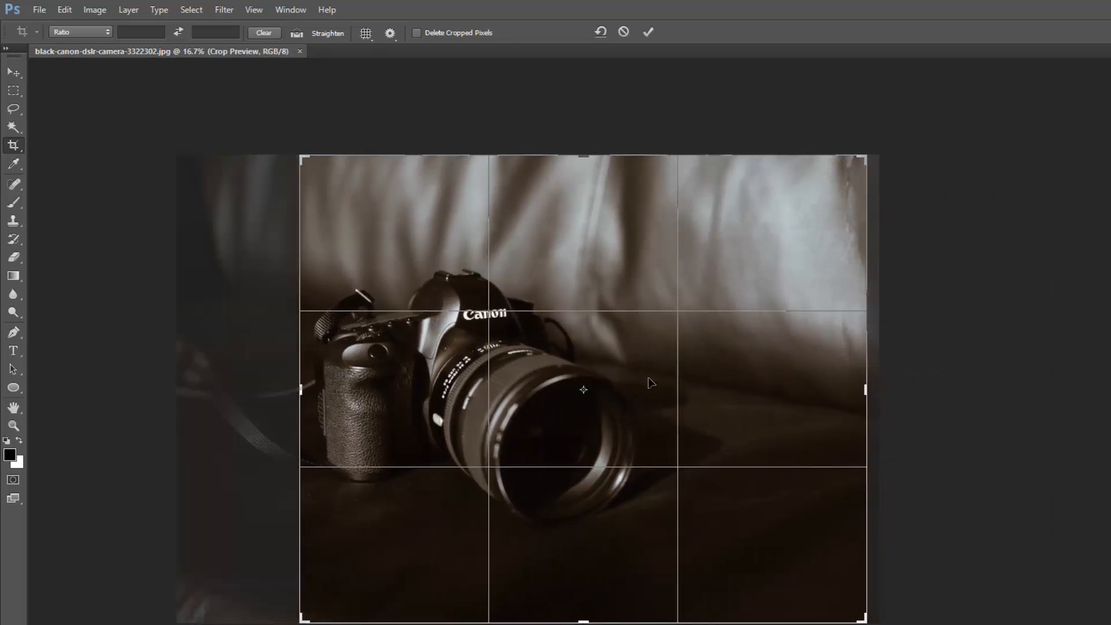
pyautogui.moveTo(833, 389); pyautogui.dragTo(756, 388)
pyautogui.moveTo(575, 159); pyautogui.dragTo(584, 206)
pyautogui.moveTo(584, 567); pyautogui.dragTo(601, 515)
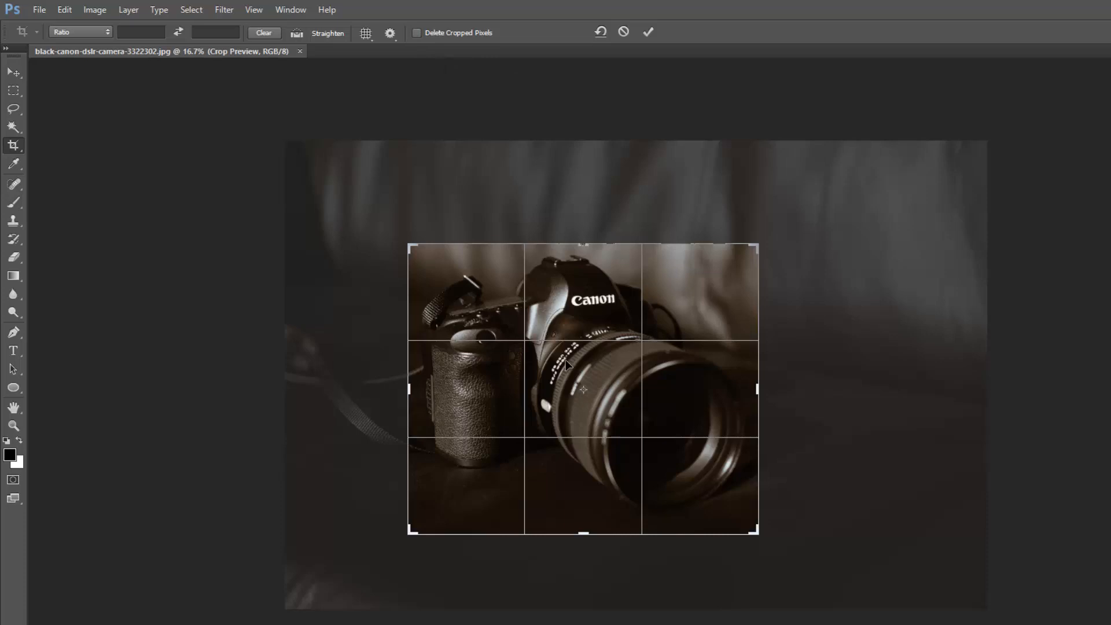
pyautogui.click(648, 32)
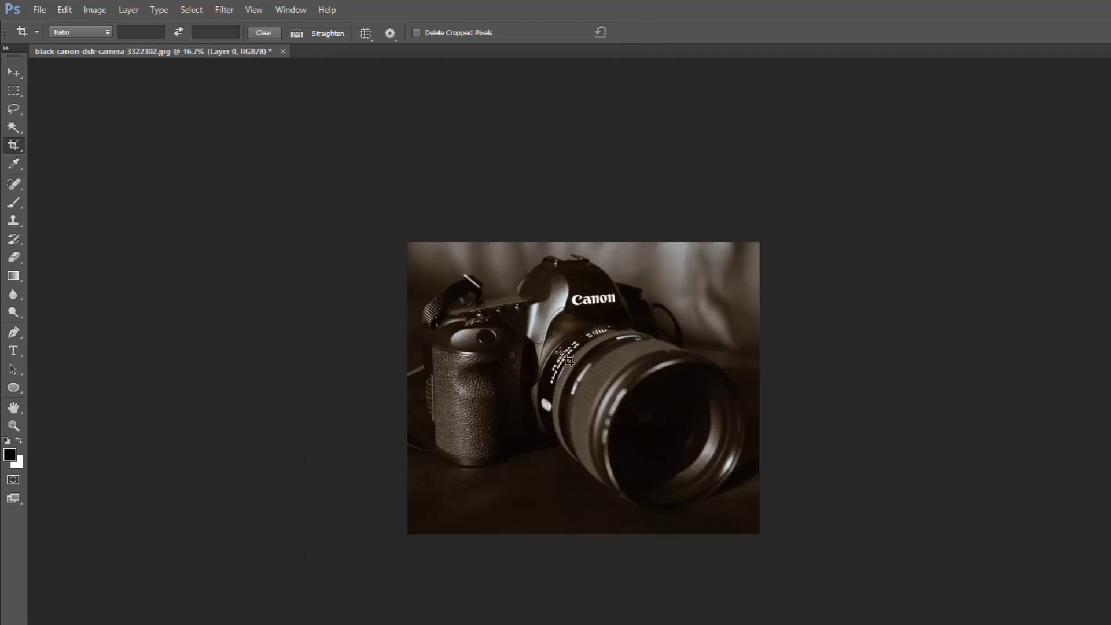
# - Enlarge the crop area outward on all sides to bring back more background around the camera, and apply it
pyautogui.click(15, 145)
pyautogui.moveTo(761, 390); pyautogui.dragTo(779, 389)
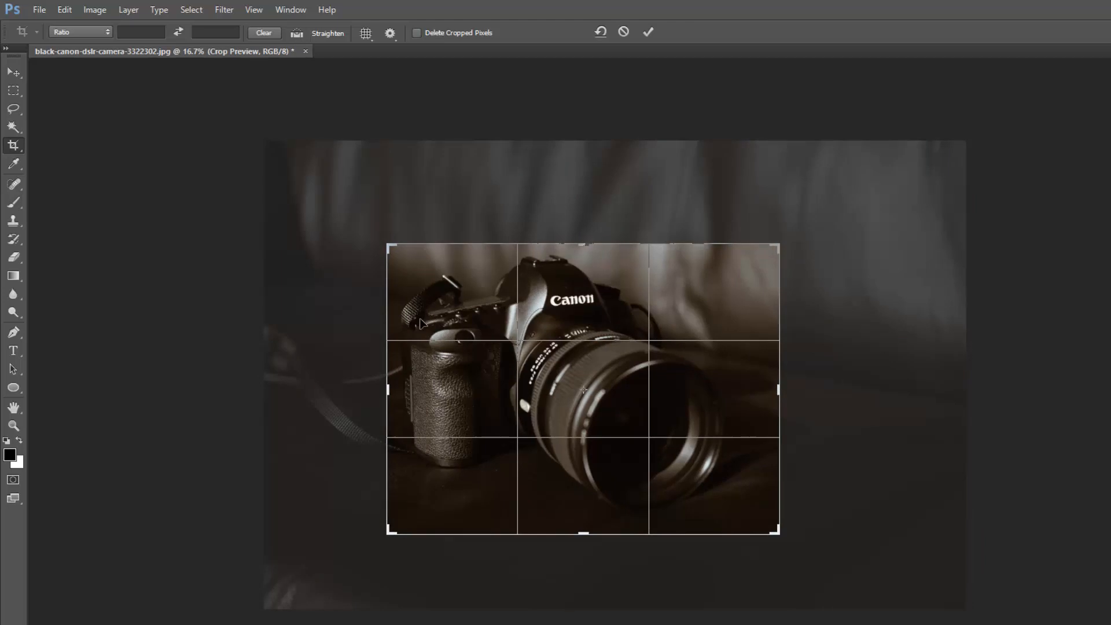
pyautogui.moveTo(385, 246); pyautogui.dragTo(369, 229)
pyautogui.moveTo(580, 231); pyautogui.dragTo(583, 221)
pyautogui.click(649, 32)
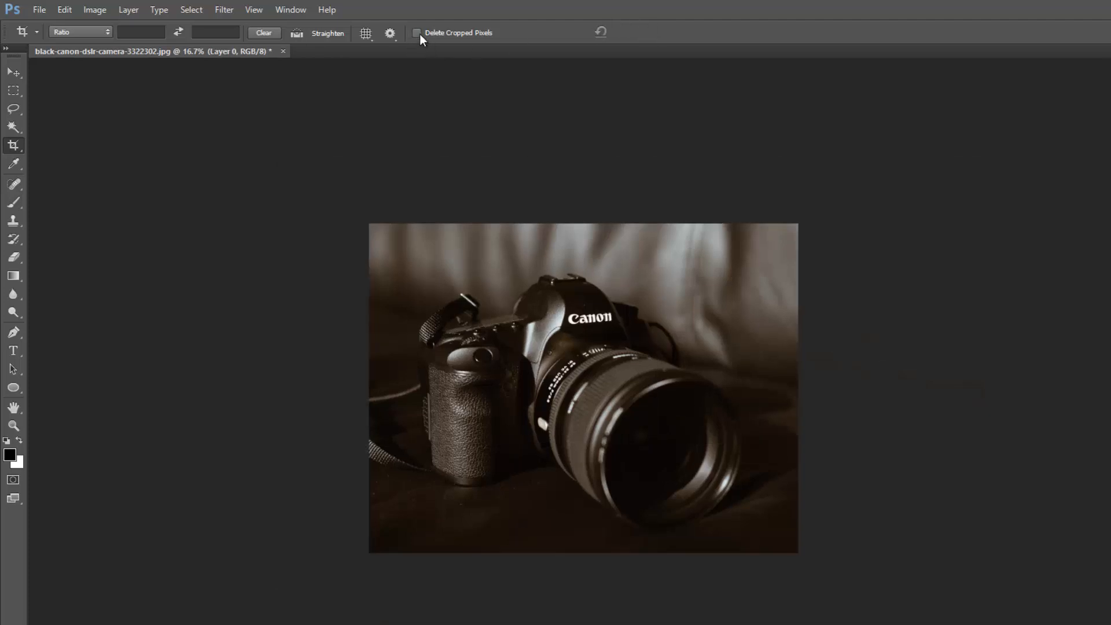
# - Enable Delete Cropped Pixels and recrop the photo with a wider frame around the camera
pyautogui.click(417, 33)
pyautogui.moveTo(368, 224); pyautogui.dragTo(770, 472)
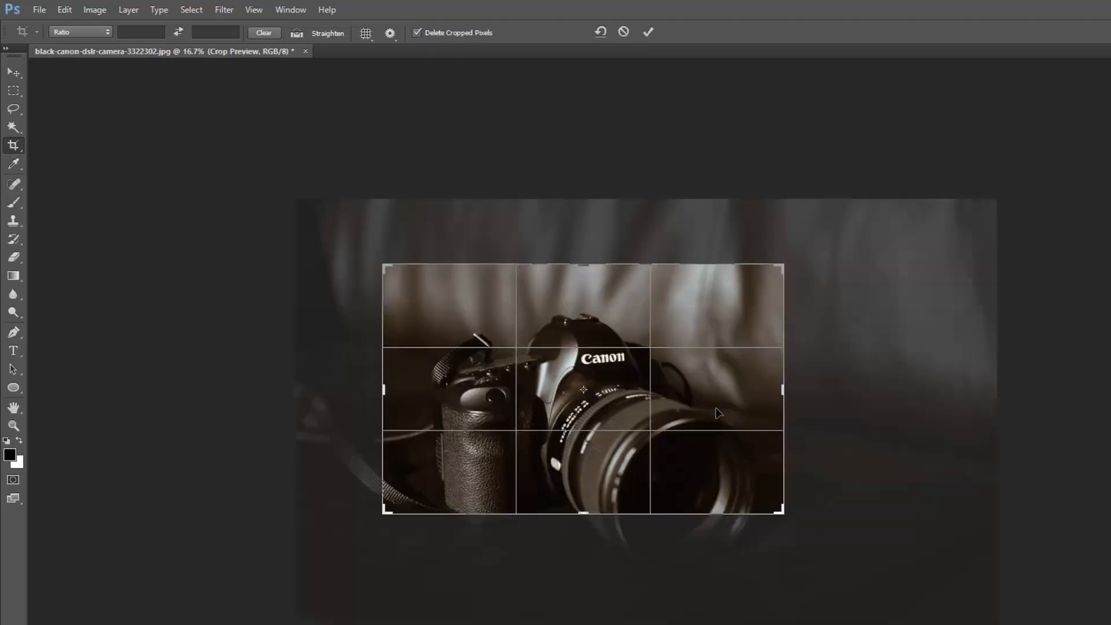
pyautogui.moveTo(783, 516); pyautogui.dragTo(1006, 559)
pyautogui.moveTo(578, 229); pyautogui.dragTo(578, 230)
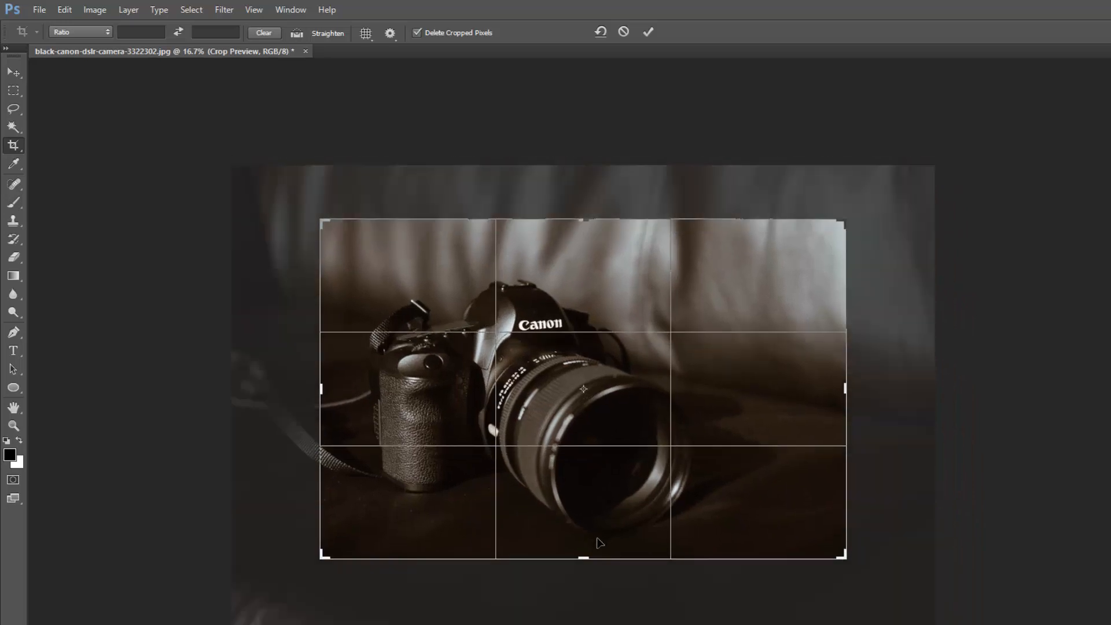
pyautogui.moveTo(582, 565); pyautogui.dragTo(583, 572)
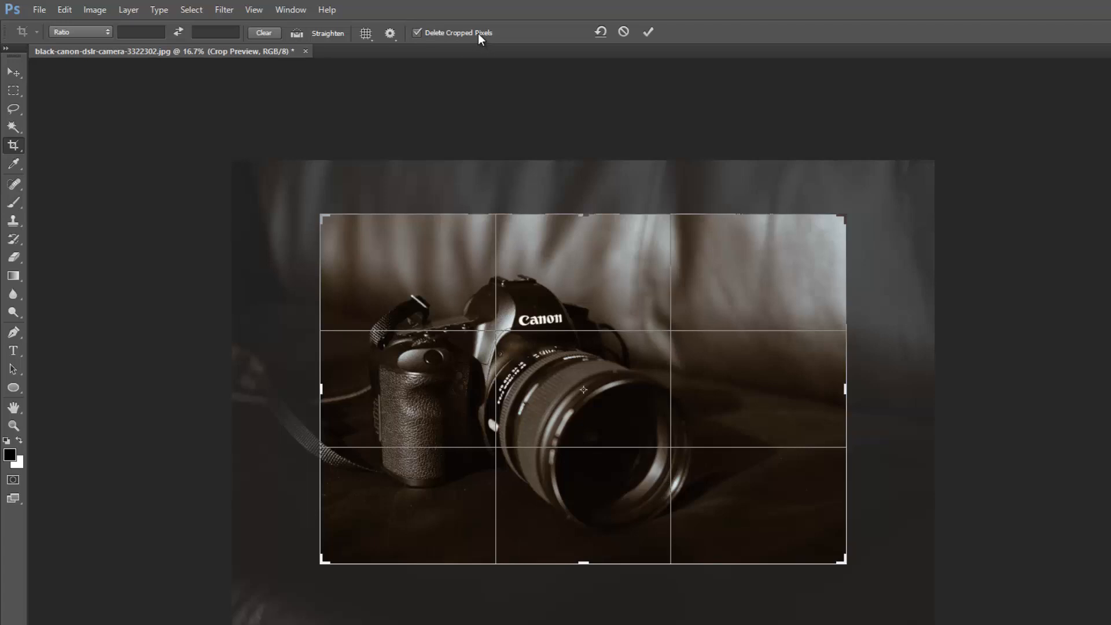
pyautogui.click(650, 33)
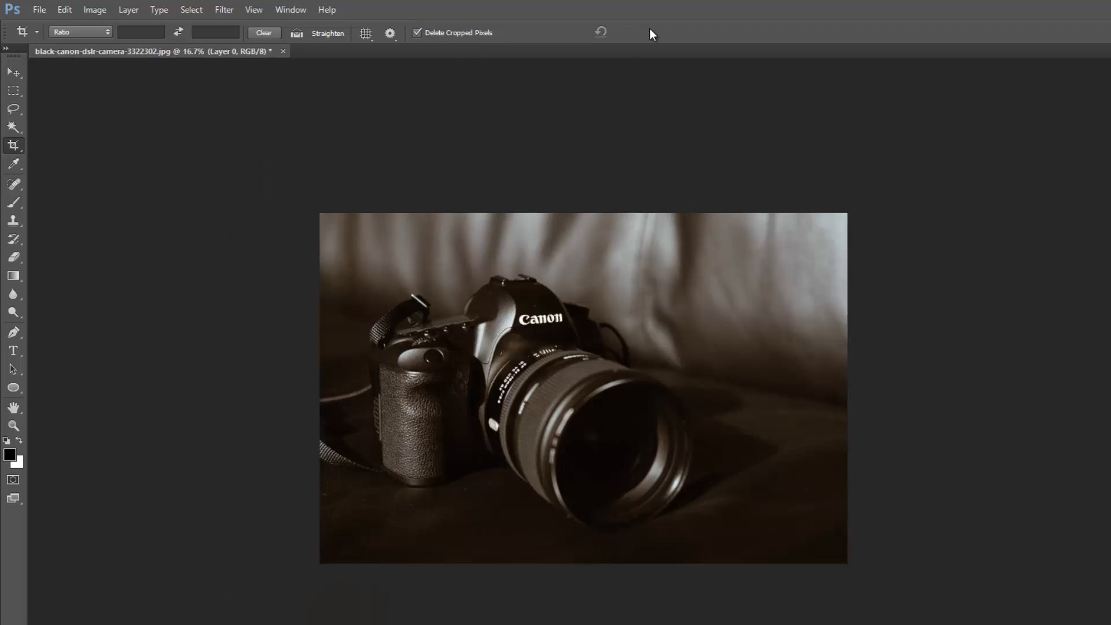
# - Try a slightly tighter crop inside the already cropped camera photo and discard it
pyautogui.moveTo(347, 236); pyautogui.dragTo(751, 412)
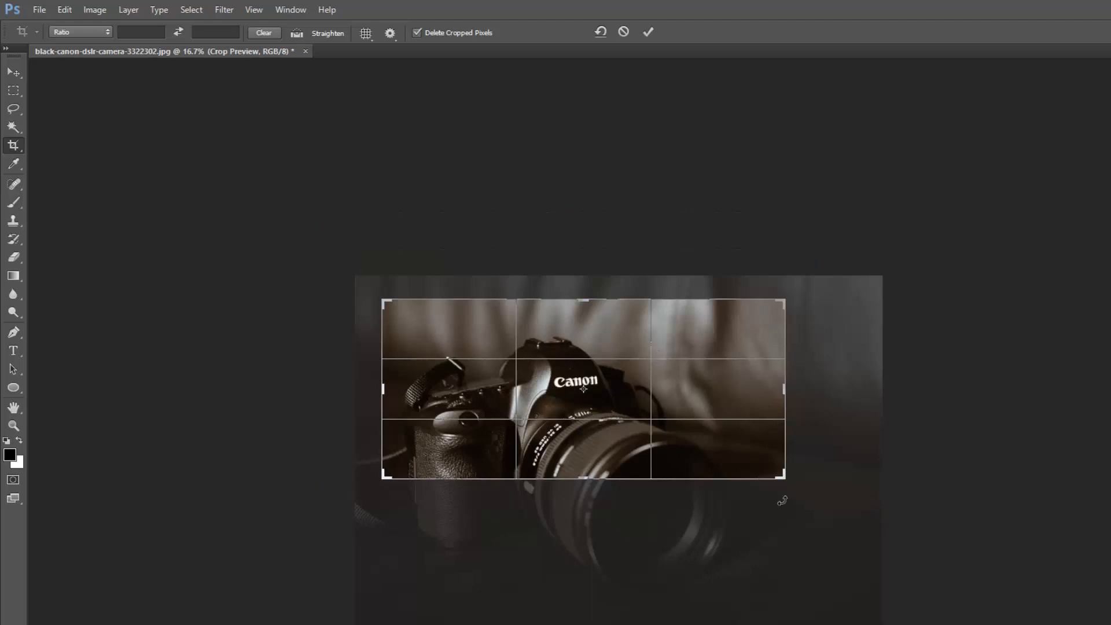
pyautogui.moveTo(785, 478); pyautogui.dragTo(827, 543)
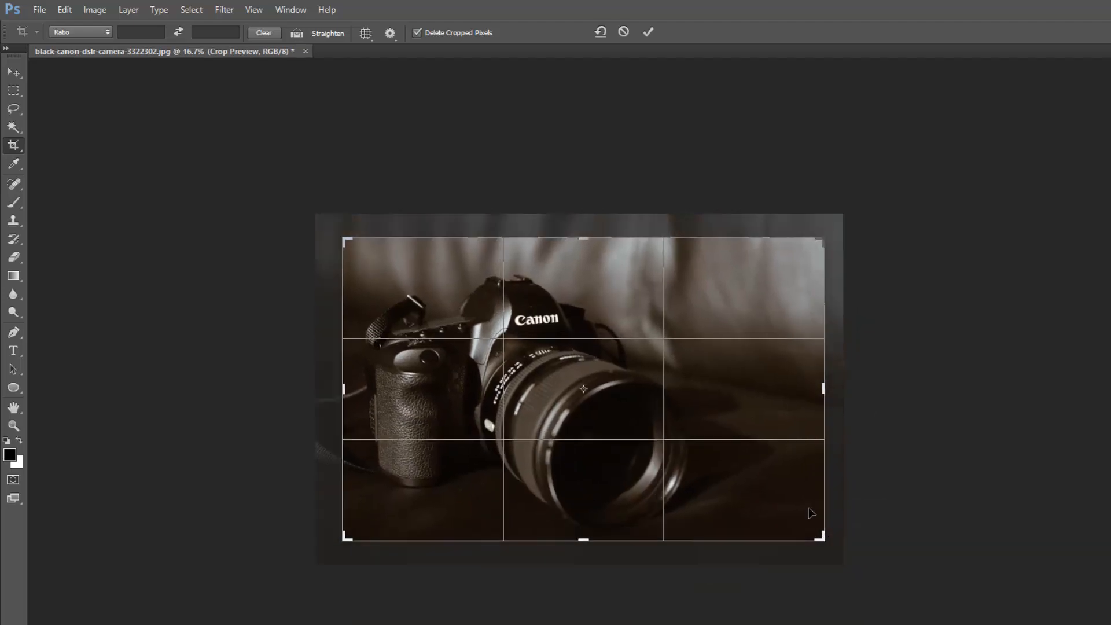
pyautogui.click(623, 31)
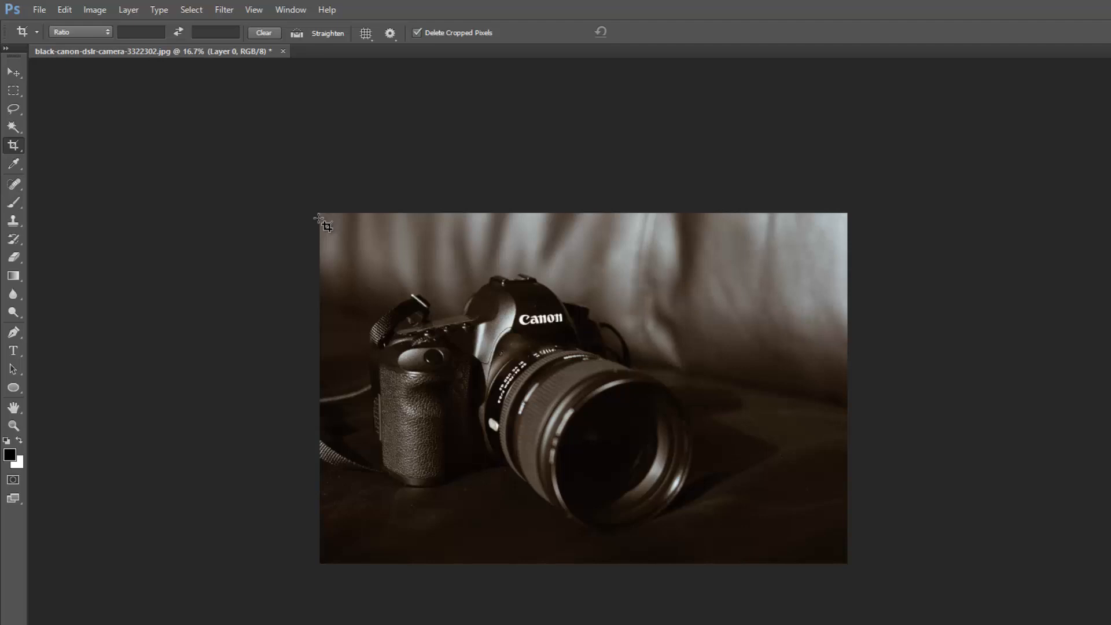
# - Turn off Delete Cropped Pixels for the Crop tool
pyautogui.click(416, 32)
pyautogui.click(16, 147)
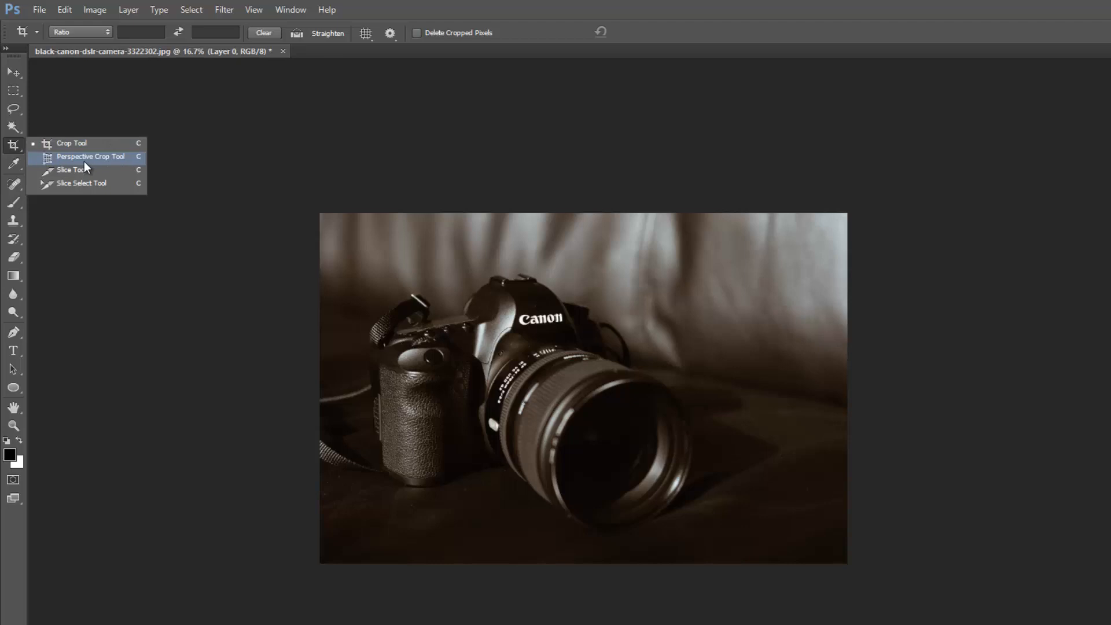
pyautogui.click(17, 147)
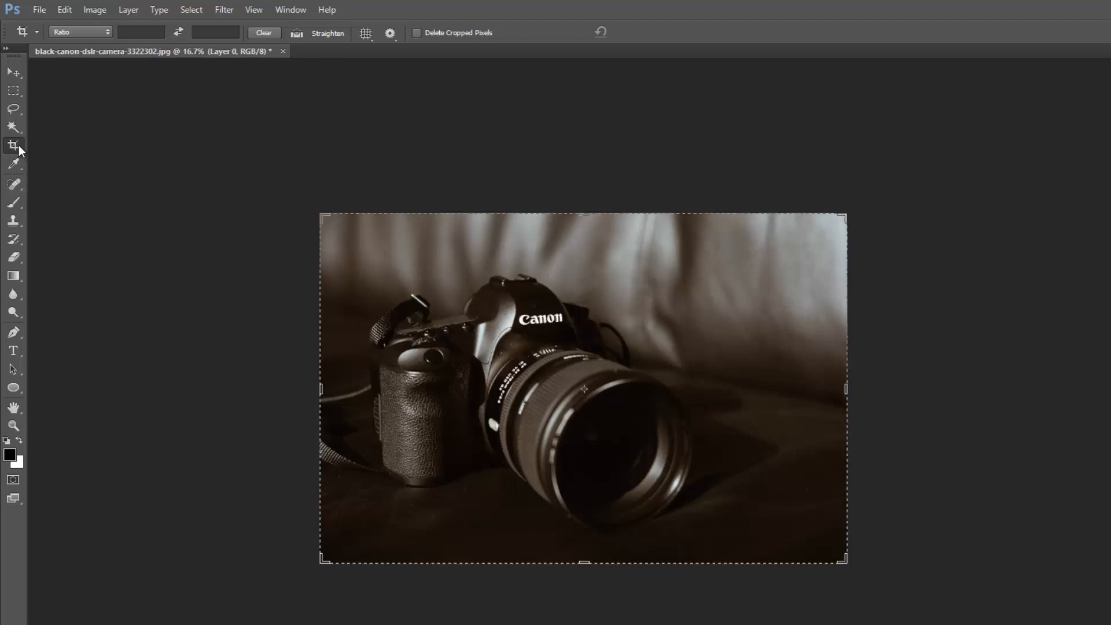
# - Open the photo apple-iphone-smartphone-desk-4158 from the Pexels folder
pyautogui.click(41, 12)
pyautogui.click(58, 37)
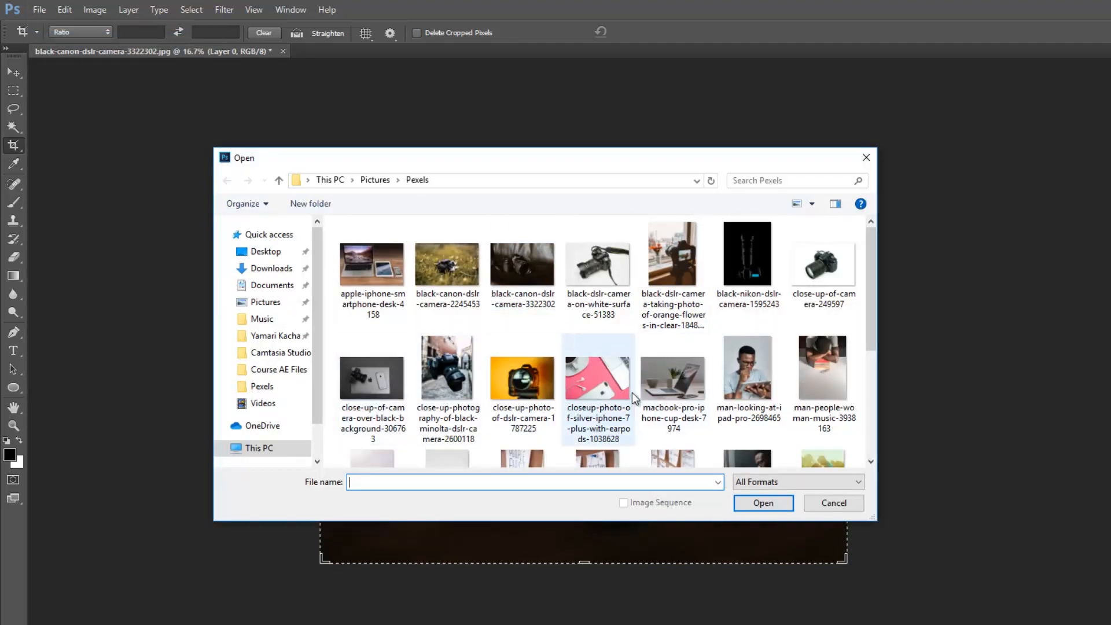
pyautogui.scroll(-3, 478, 366)
pyautogui.scroll(3, 474, 358)
pyautogui.doubleClick(377, 272)
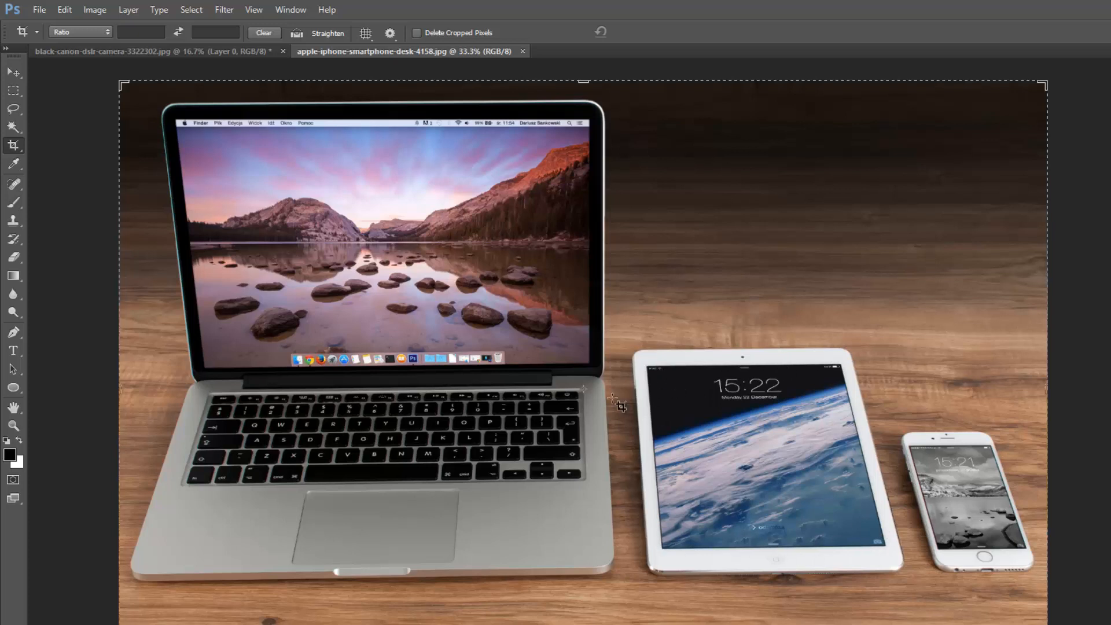
# - With the Perspective Crop tool, frame the tablet in the desk photo and fit the four corners to its screen
pyautogui.rightClick(11, 144)
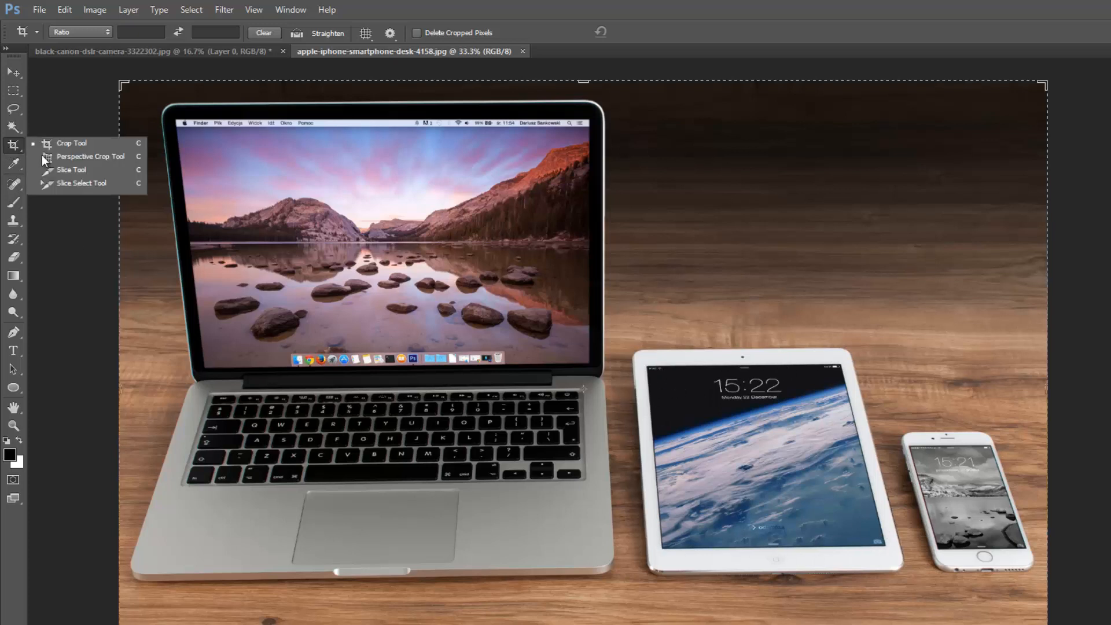
pyautogui.click(99, 157)
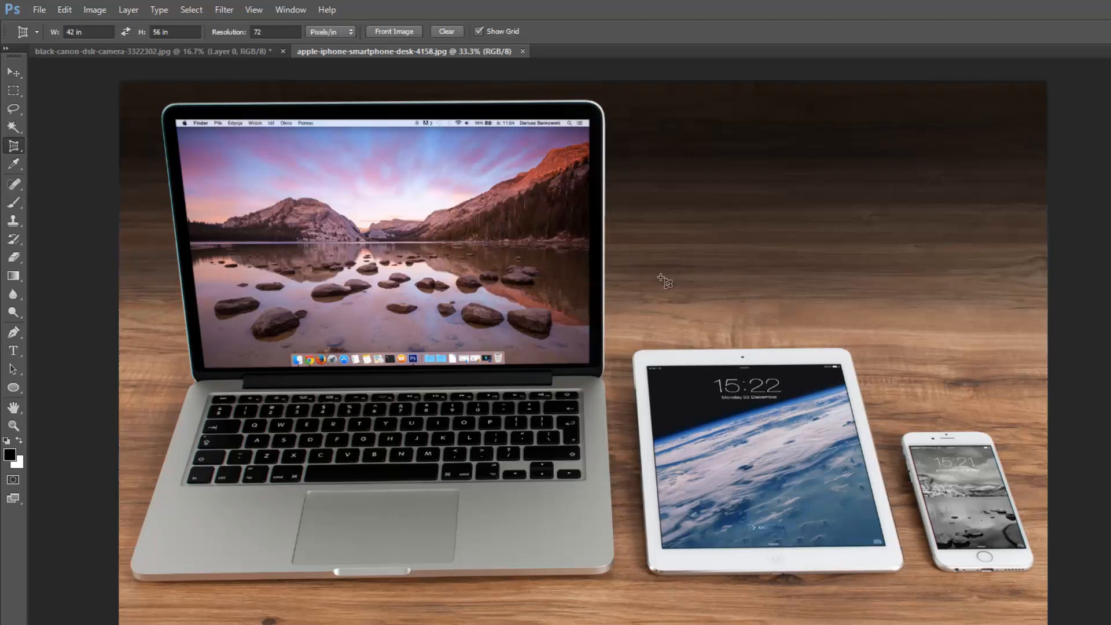
pyautogui.moveTo(638, 361); pyautogui.dragTo(887, 554)
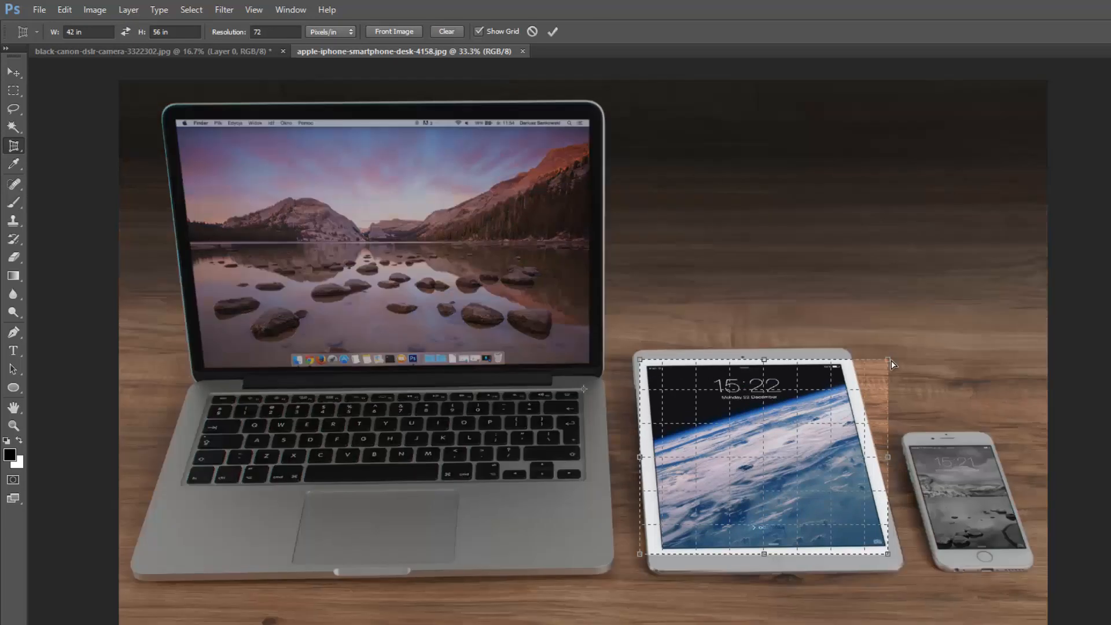
pyautogui.moveTo(886, 361); pyautogui.dragTo(842, 365)
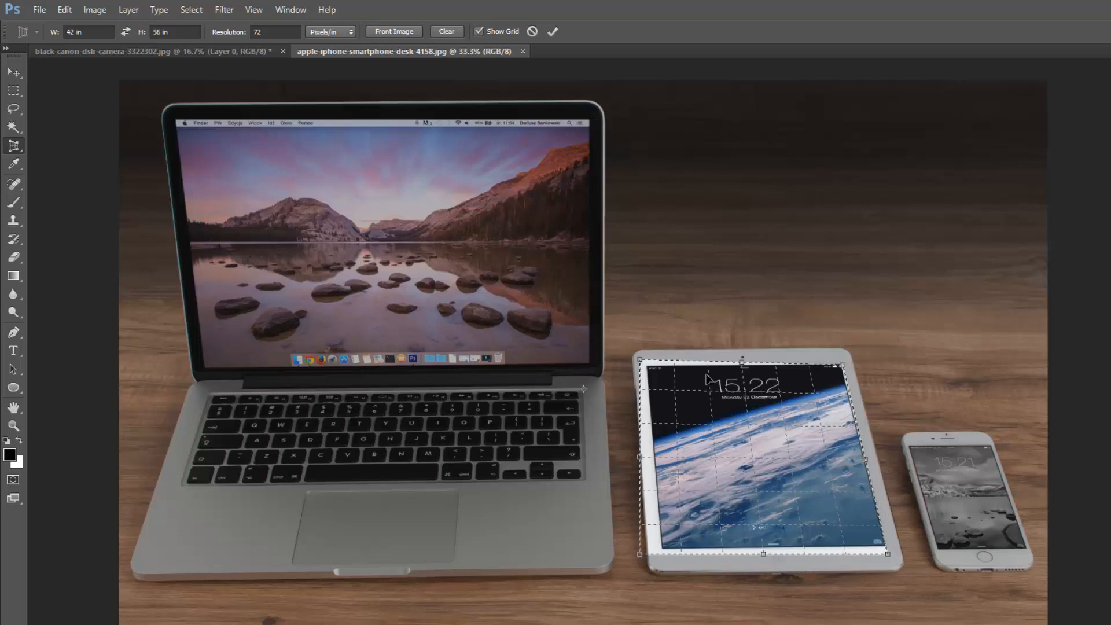
pyautogui.moveTo(641, 361); pyautogui.dragTo(647, 367)
pyautogui.moveTo(640, 555); pyautogui.dragTo(662, 549)
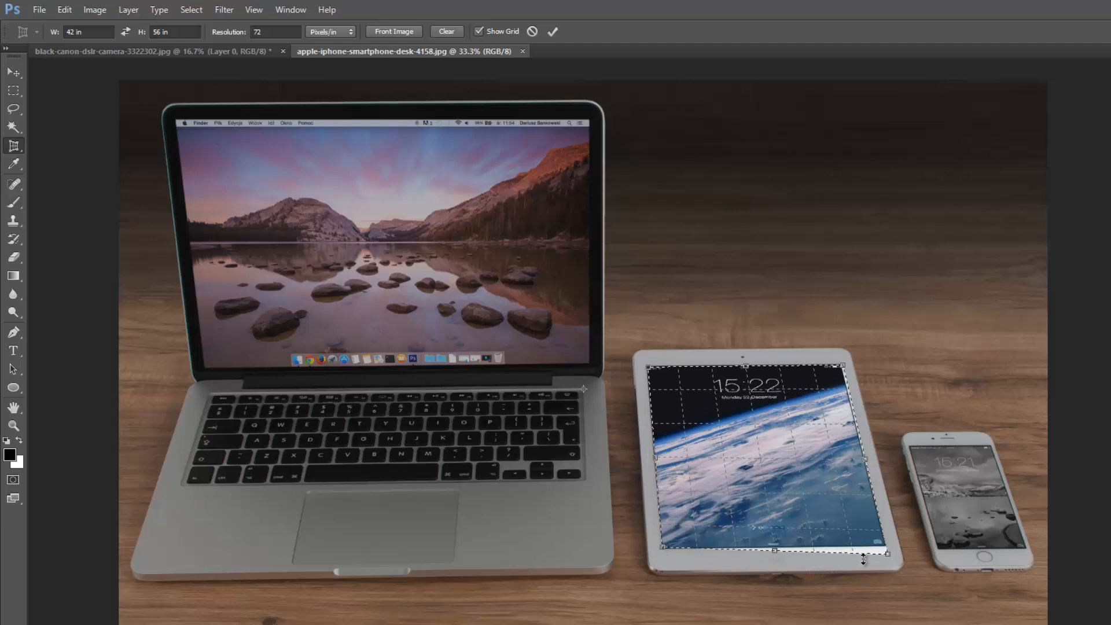
pyautogui.moveTo(888, 554); pyautogui.dragTo(886, 547)
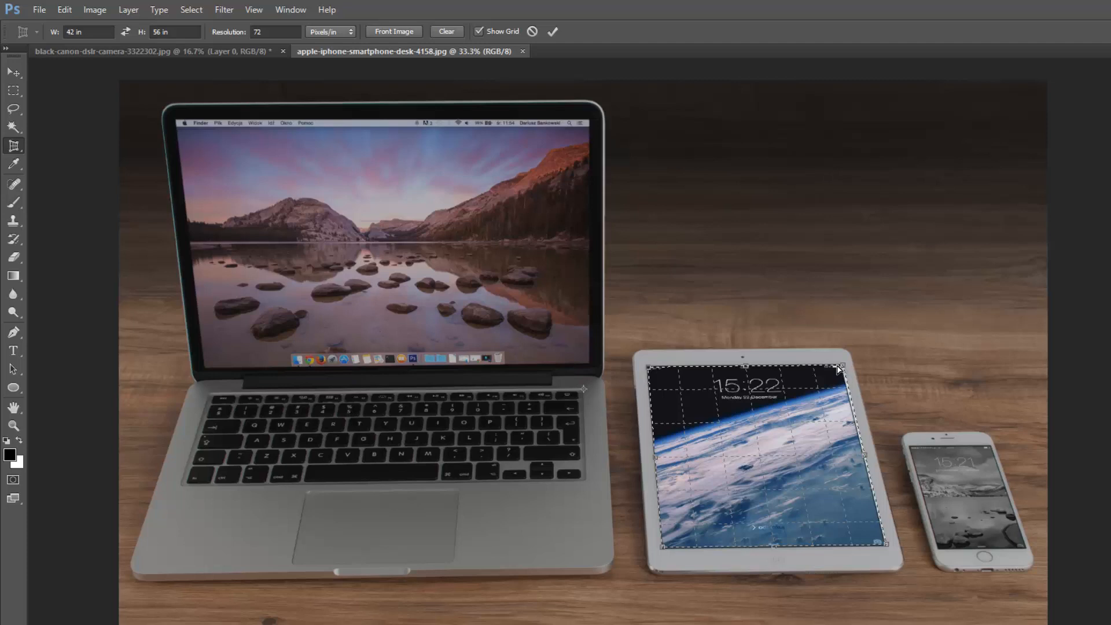
# - Fine-tune the two right-hand corners of the frame against the tablet screen's edges and apply the perspective crop
pyautogui.hotkey('ctrl', '+')
pyautogui.hotkey('ctrl', '+')
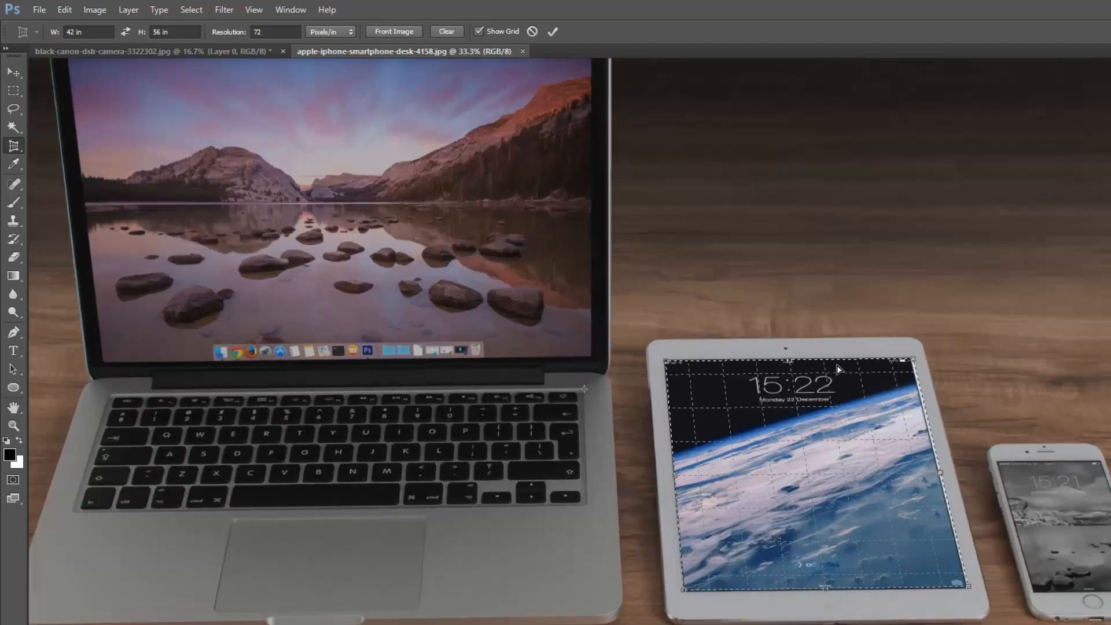
pyautogui.scroll(-4, 857, 481)
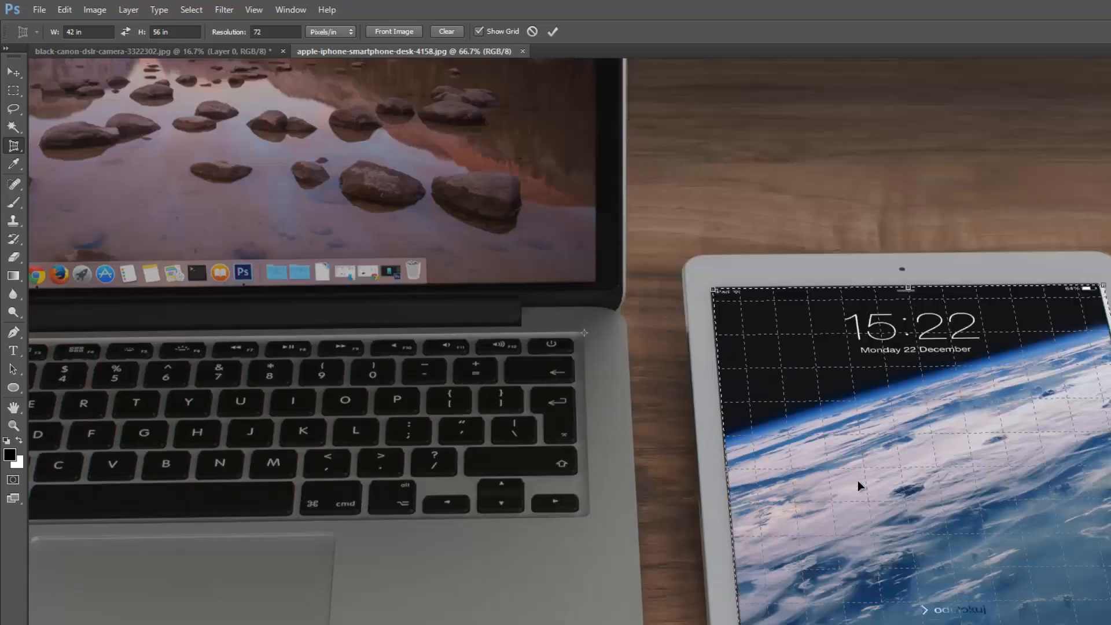
pyautogui.hscroll(5, 857, 481)
pyautogui.hscroll(1, 858, 481)
pyautogui.moveTo(925, 219); pyautogui.dragTo(919, 219)
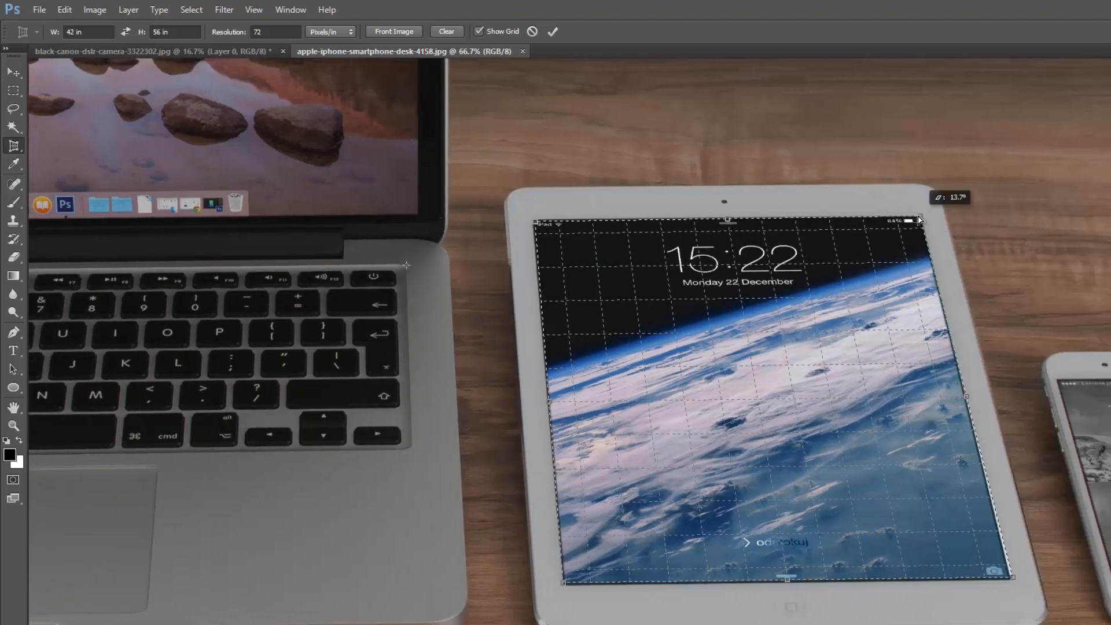
pyautogui.moveTo(1012, 581); pyautogui.dragTo(1008, 577)
pyautogui.click(552, 32)
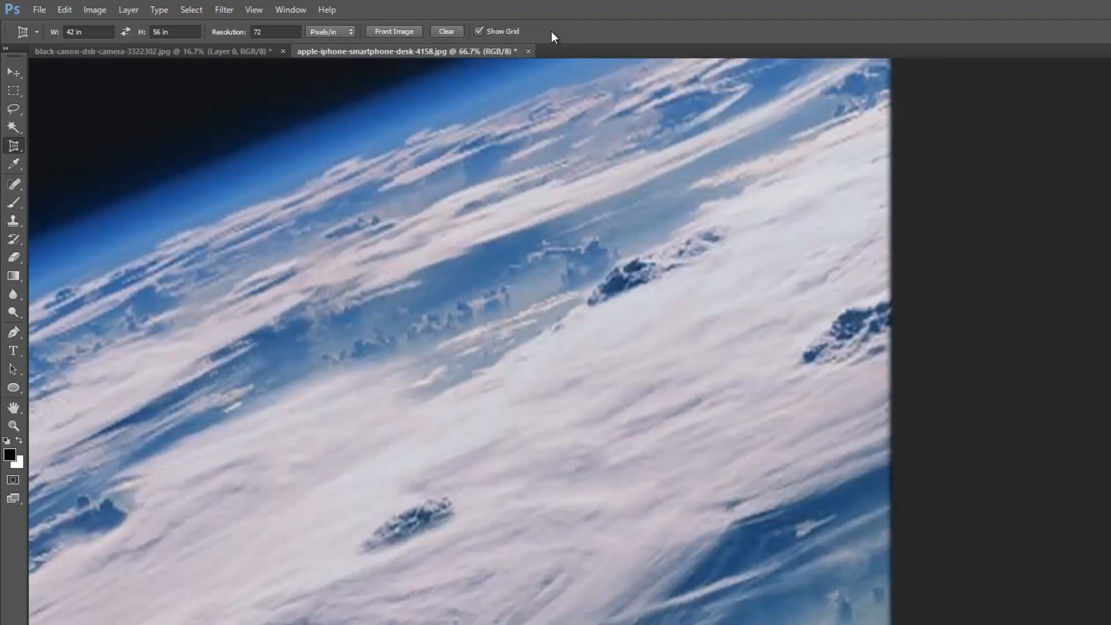
# - View the whole straightened tablet screen and undo the perspective crop
pyautogui.hotkey('ctrl', '-')
pyautogui.hotkey('ctrl', '-')
pyautogui.hotkey('ctrl', '-')
pyautogui.hotkey('ctrl', '-')
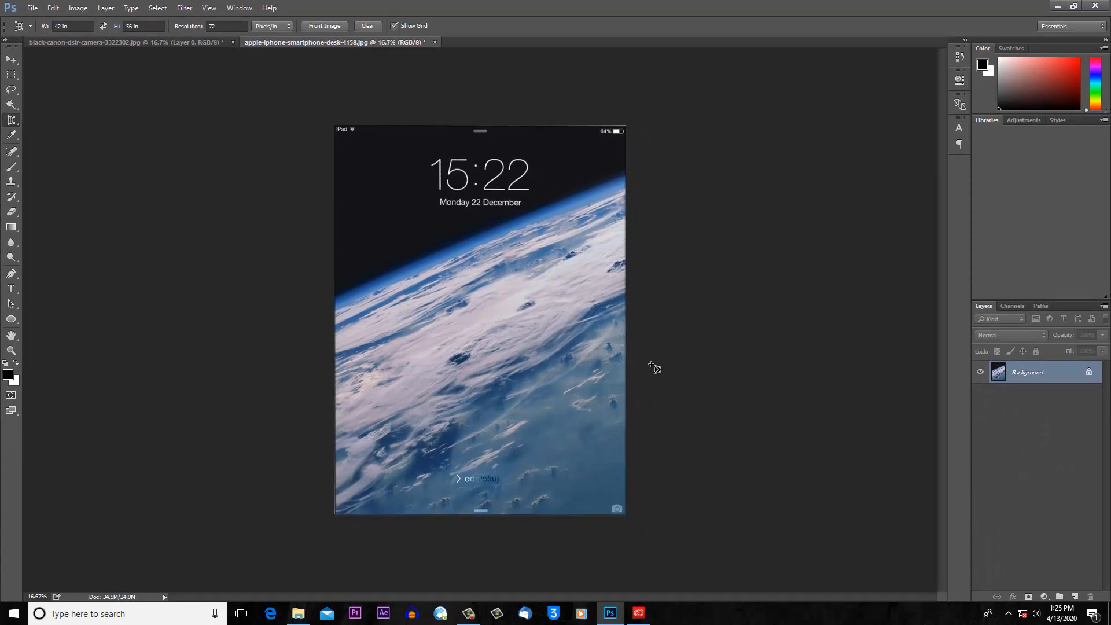
pyautogui.hotkey('ctrl', 'z')
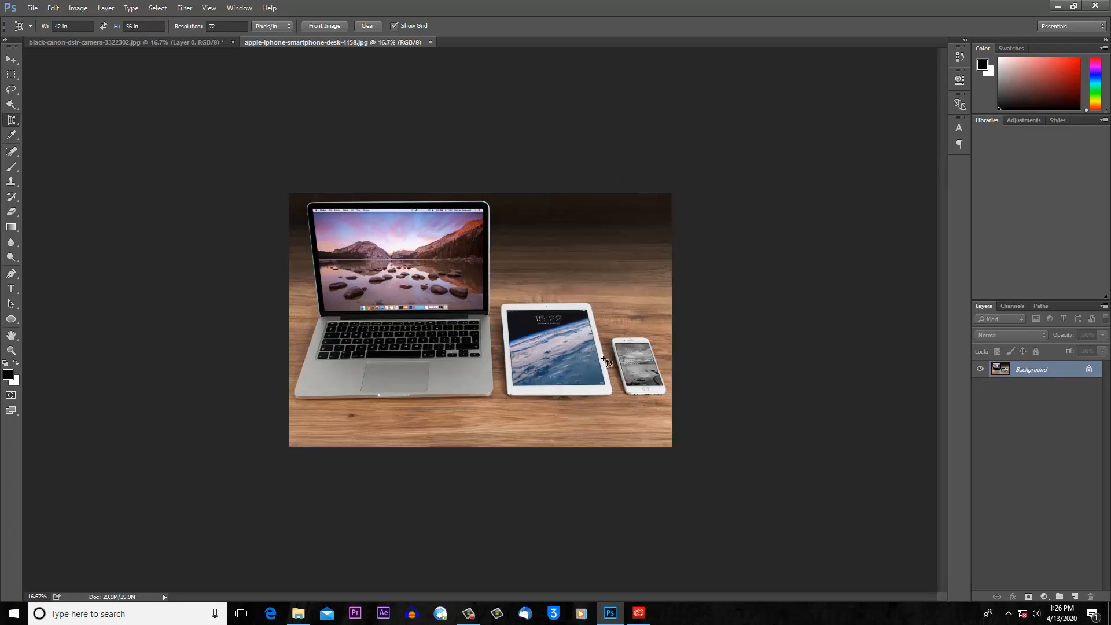
# - Perspective-crop the desk photo to the laptop's display, fitting all four frame corners to the edges of its screen
pyautogui.hotkey('ctrl', '+')
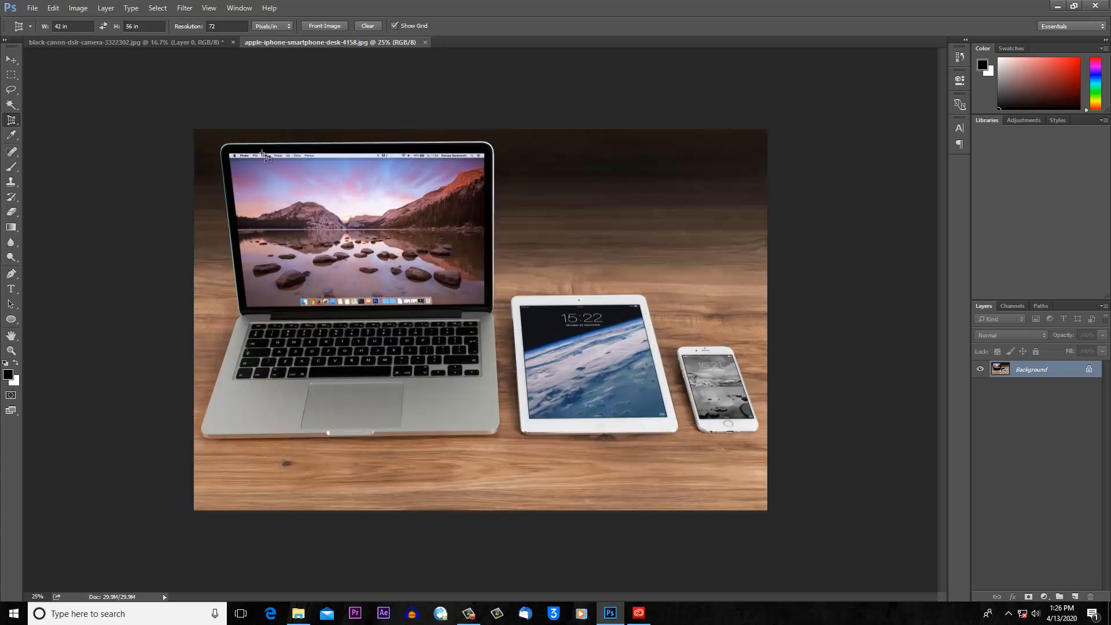
pyautogui.moveTo(233, 153); pyautogui.dragTo(486, 310)
pyautogui.moveTo(487, 151); pyautogui.dragTo(485, 153)
pyautogui.moveTo(225, 152); pyautogui.dragTo(230, 153)
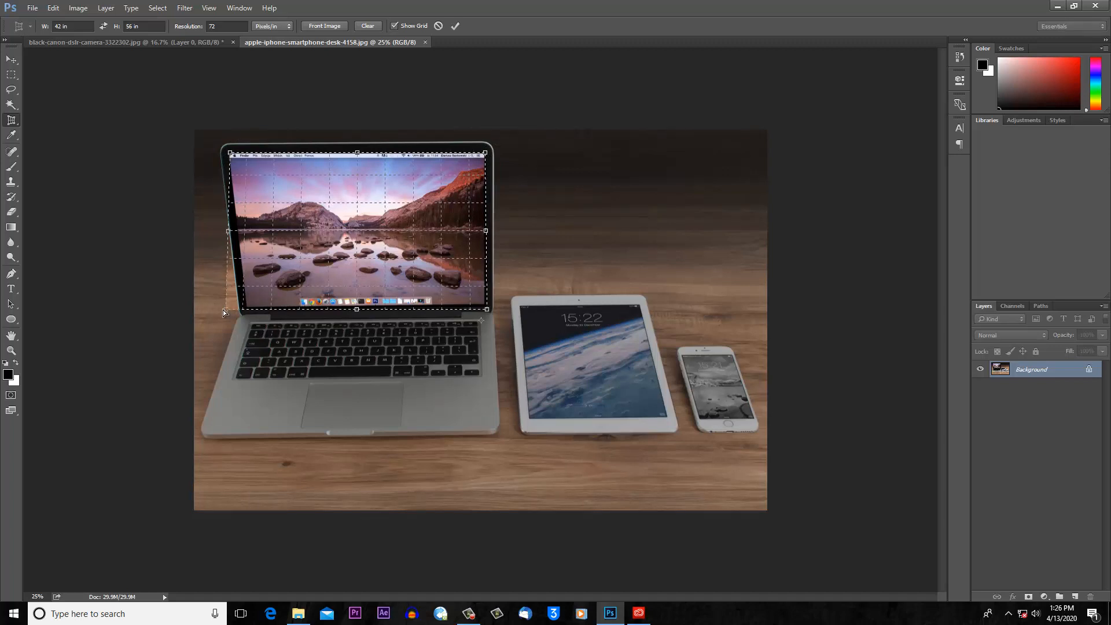
pyautogui.moveTo(226, 309); pyautogui.dragTo(247, 308)
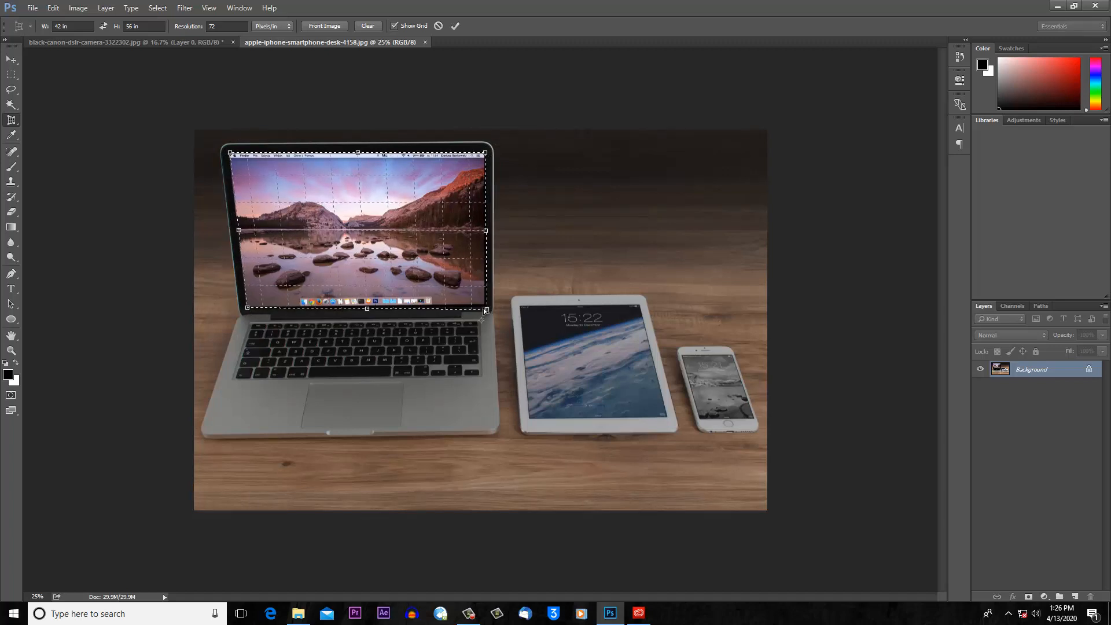
pyautogui.moveTo(485, 309); pyautogui.dragTo(486, 304)
pyautogui.click(455, 26)
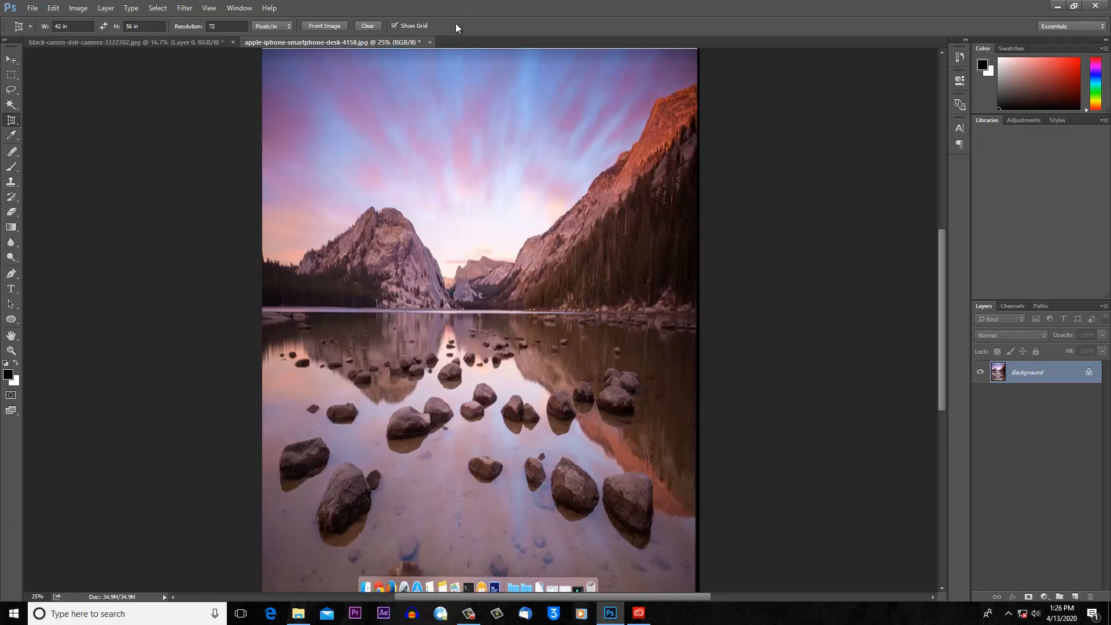
pyautogui.hotkey('ctrl', '-')
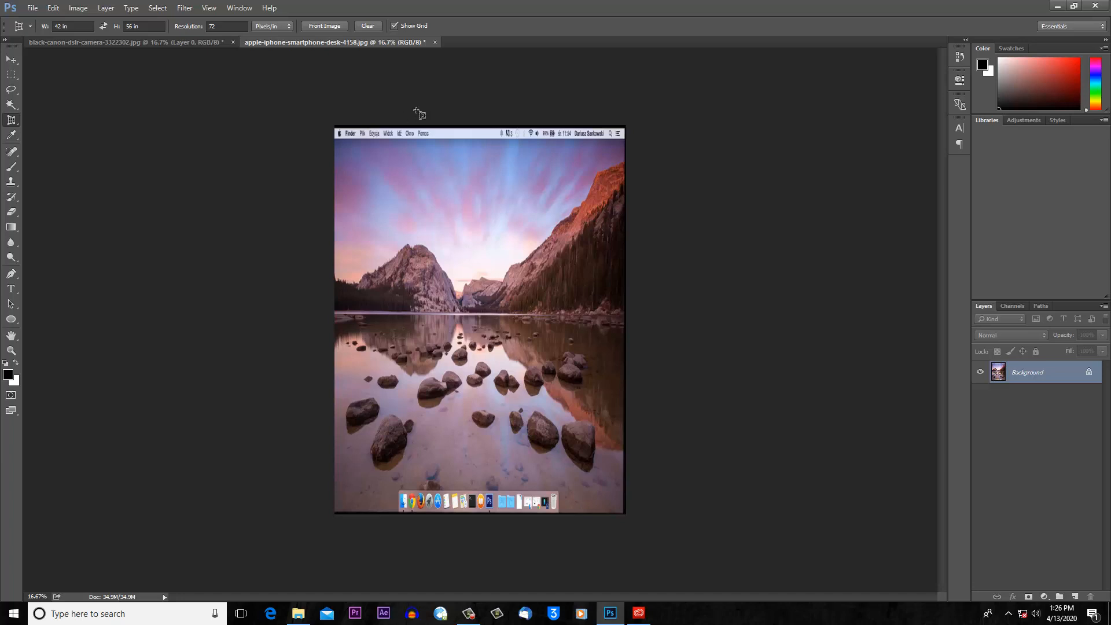
# - Close the apple-iphone-smartphone-desk-4158 photo without saving its changes
pyautogui.click(435, 42)
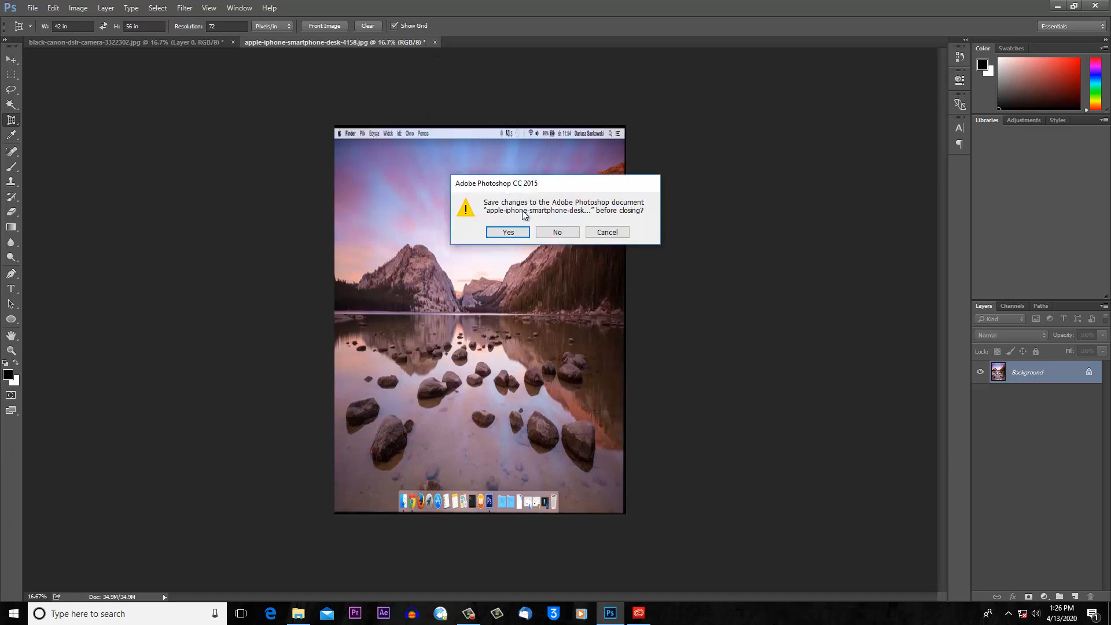
pyautogui.click(557, 232)
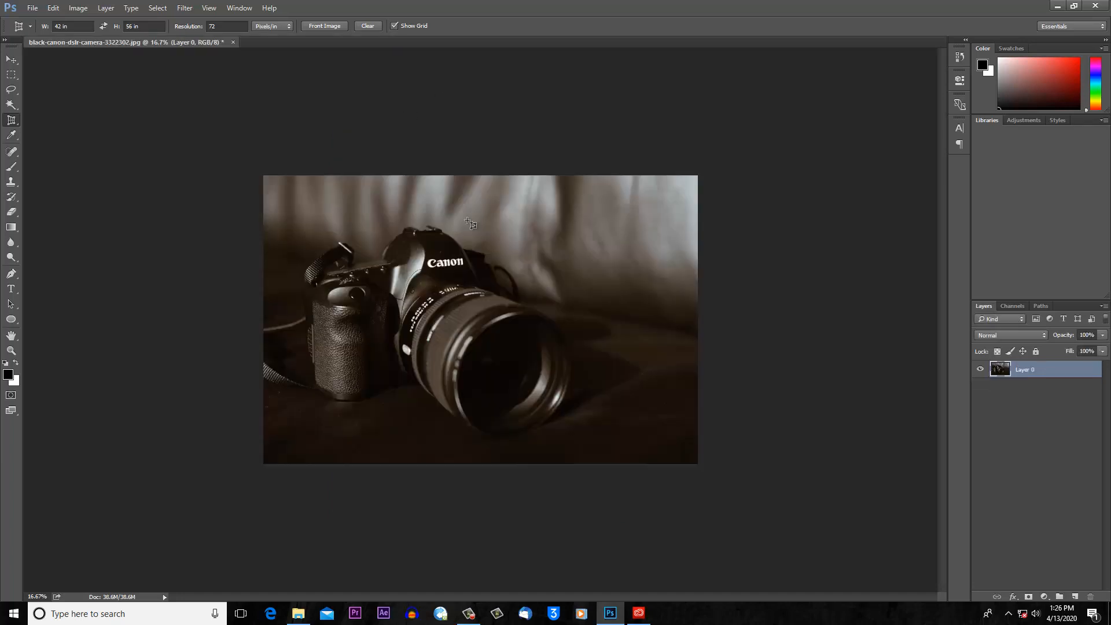
# - Show the tools grouped with the Perspective Crop tool
pyautogui.rightClick(10, 121)
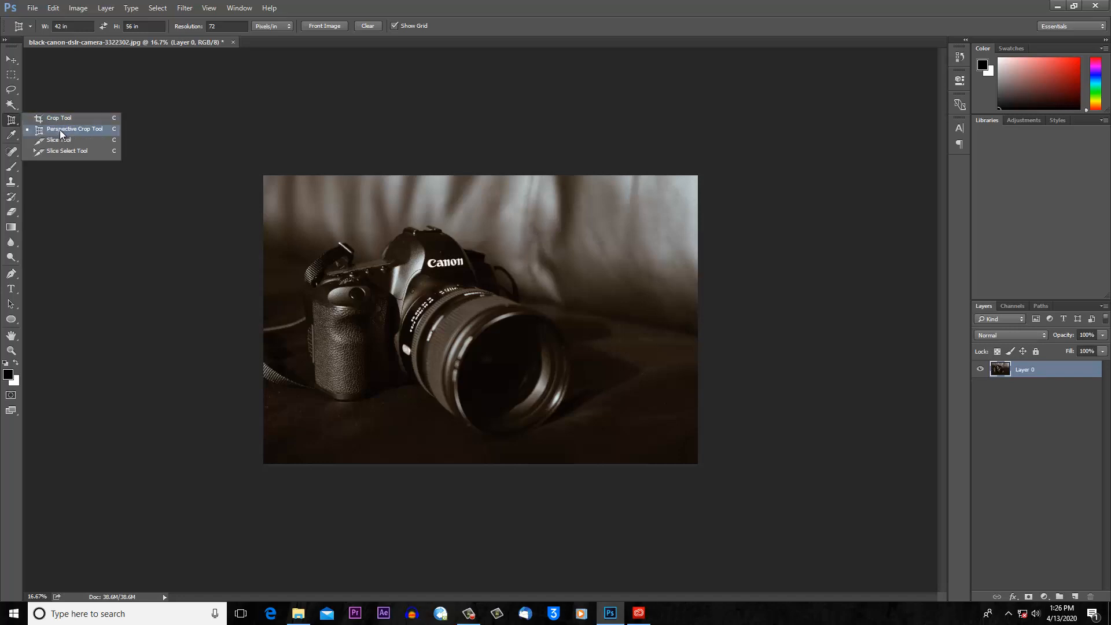